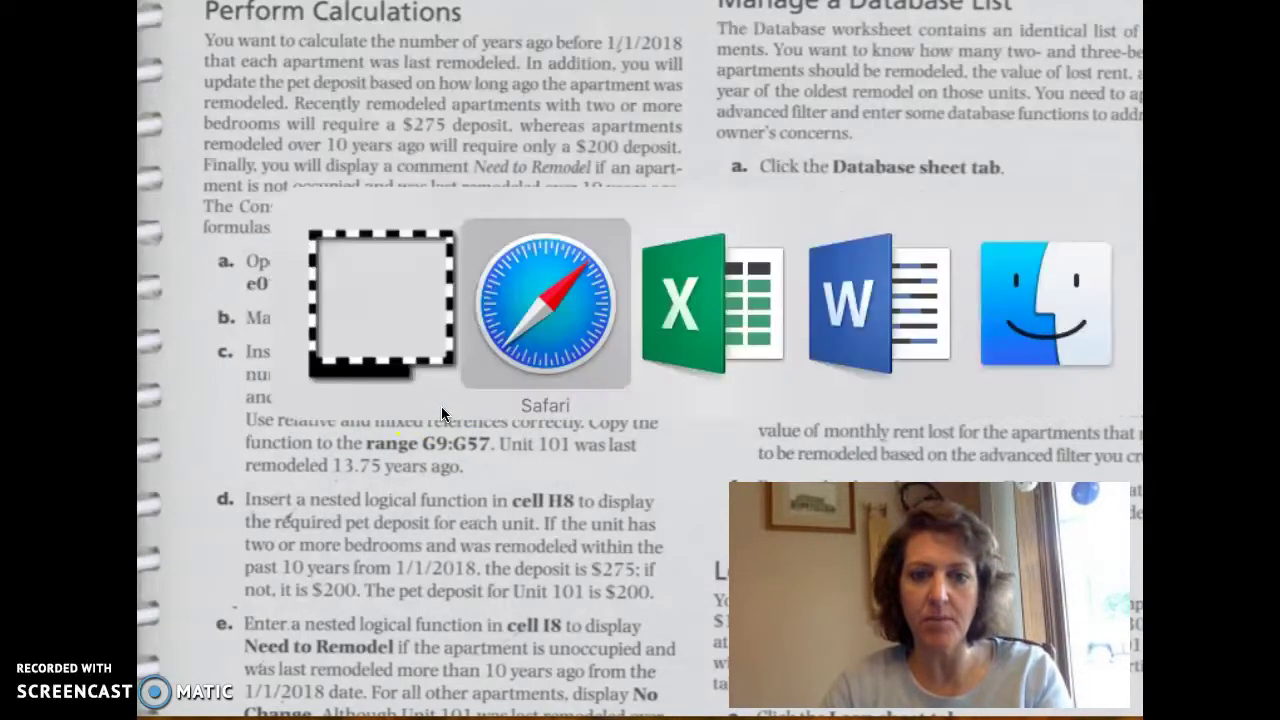
key("super+Tab")
Begin a YEARFRAC formula in G8 with unit 101's Last Remodel date F8 as start date.
left_click(441, 406)
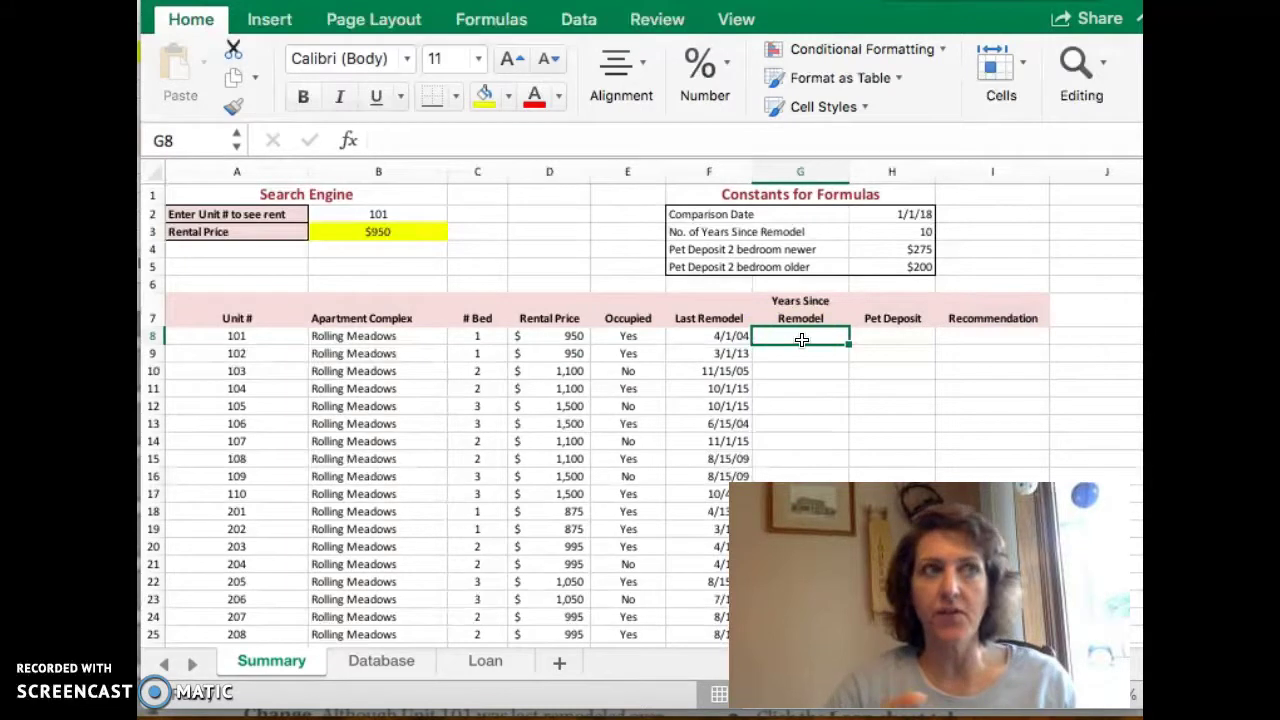
type("=")
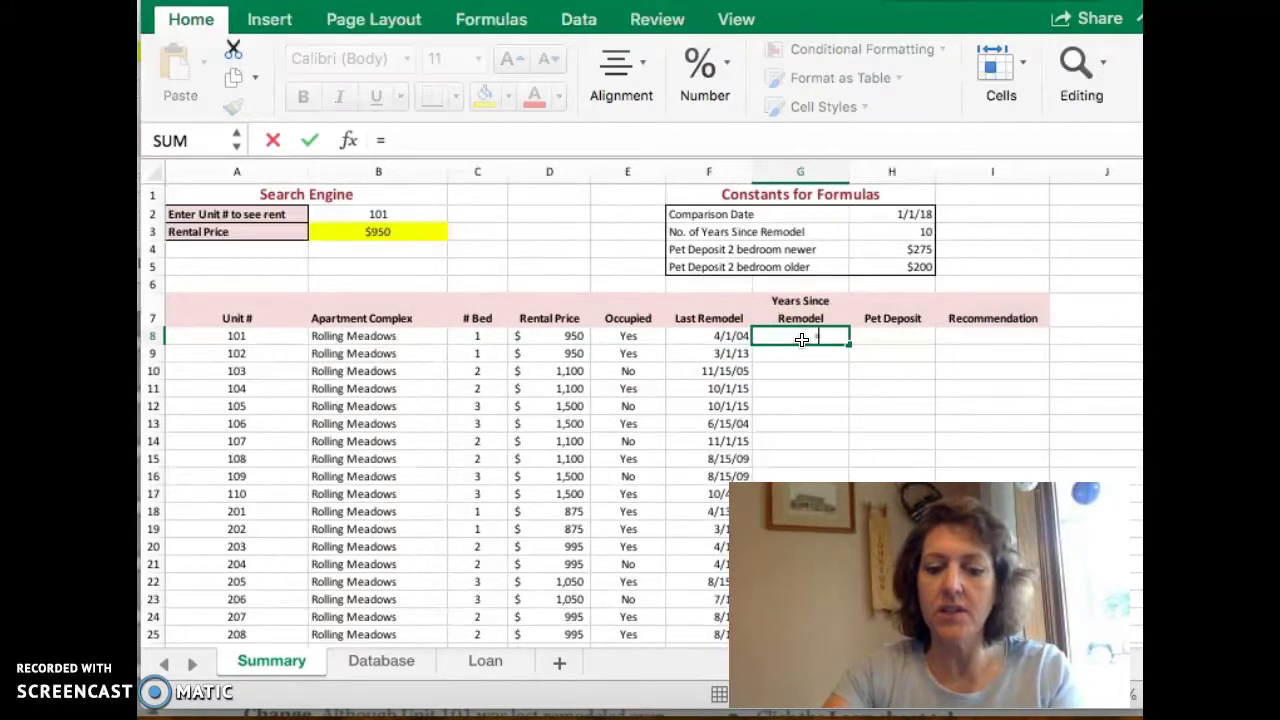
type("YEAR")
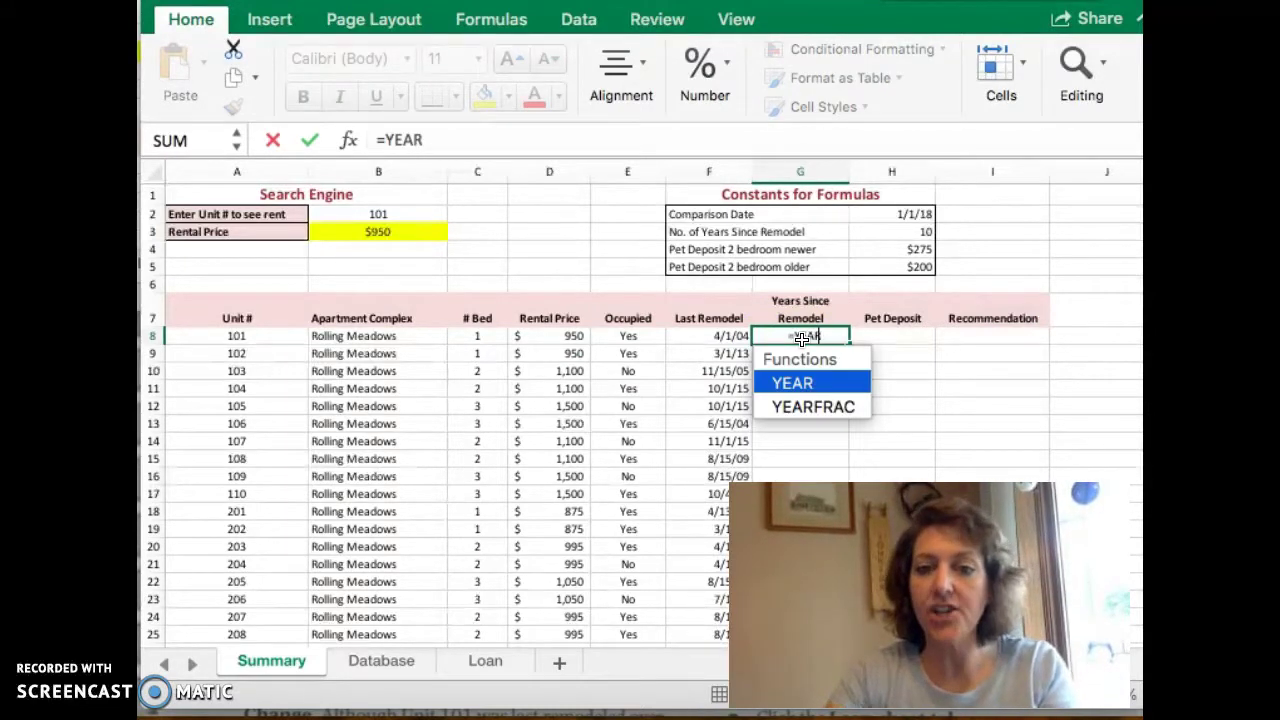
left_click(818, 407)
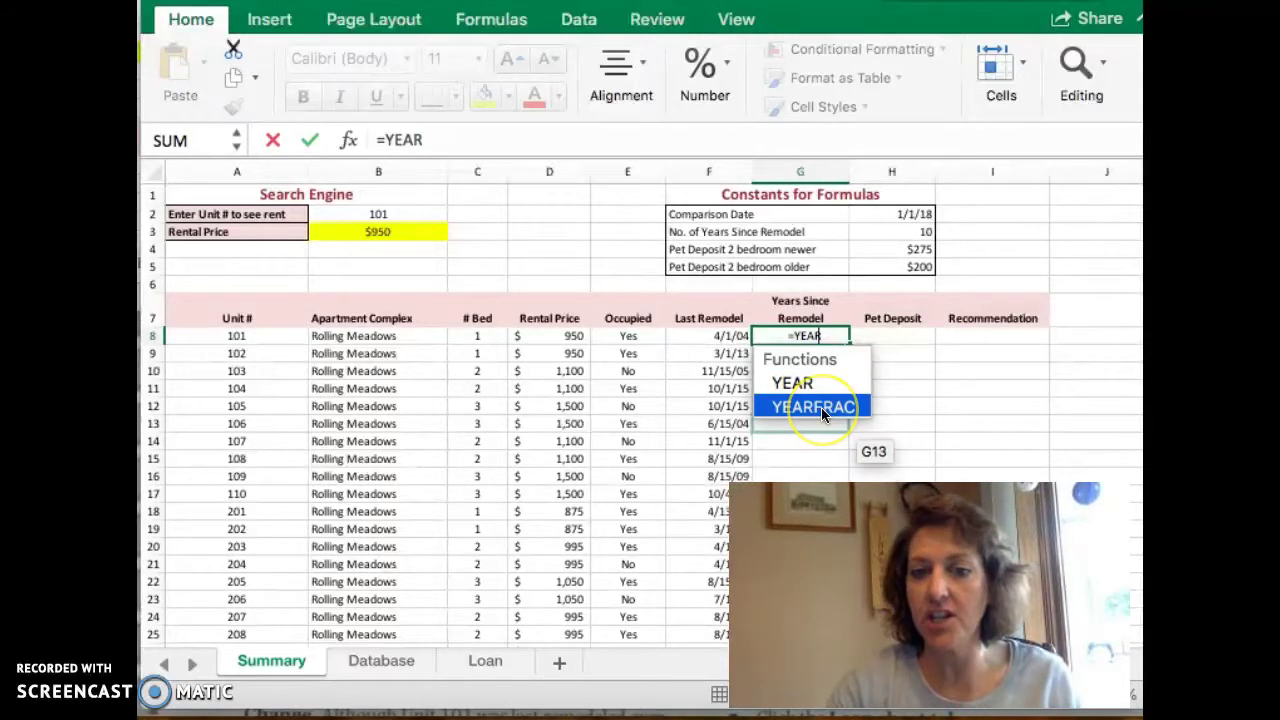
double_click(820, 407)
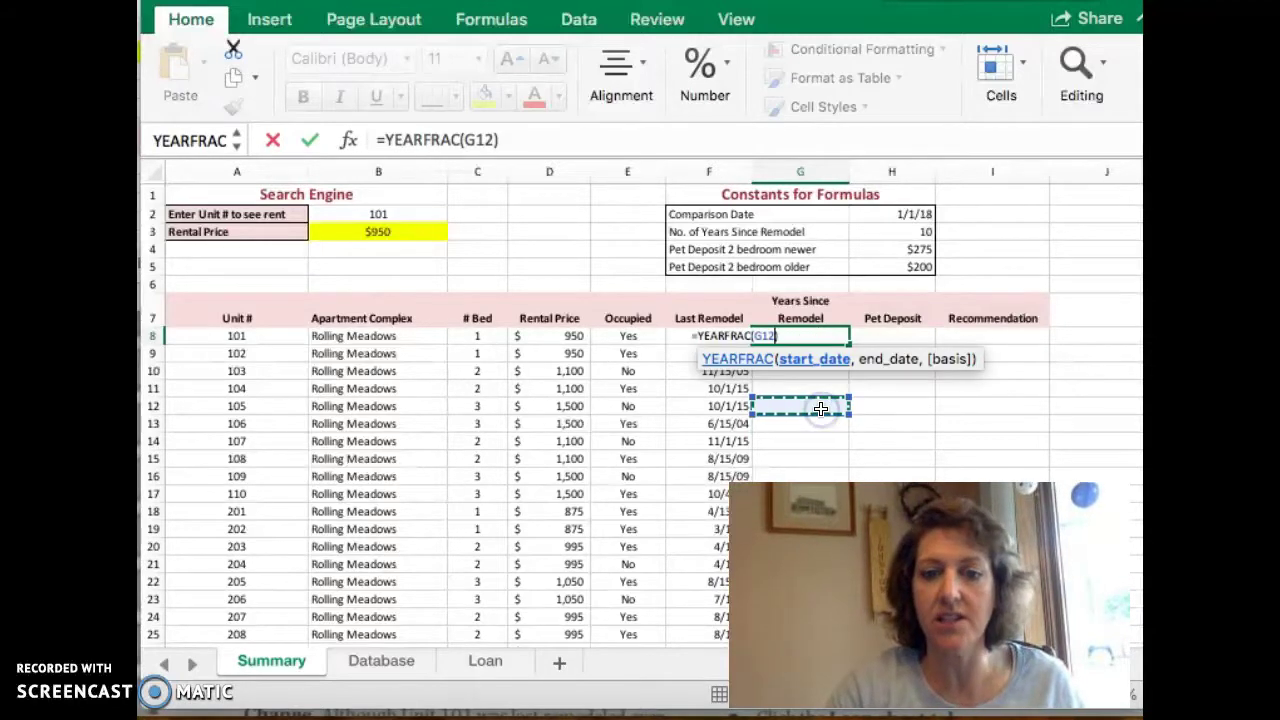
key("BackSpace")
key("BackSpace")
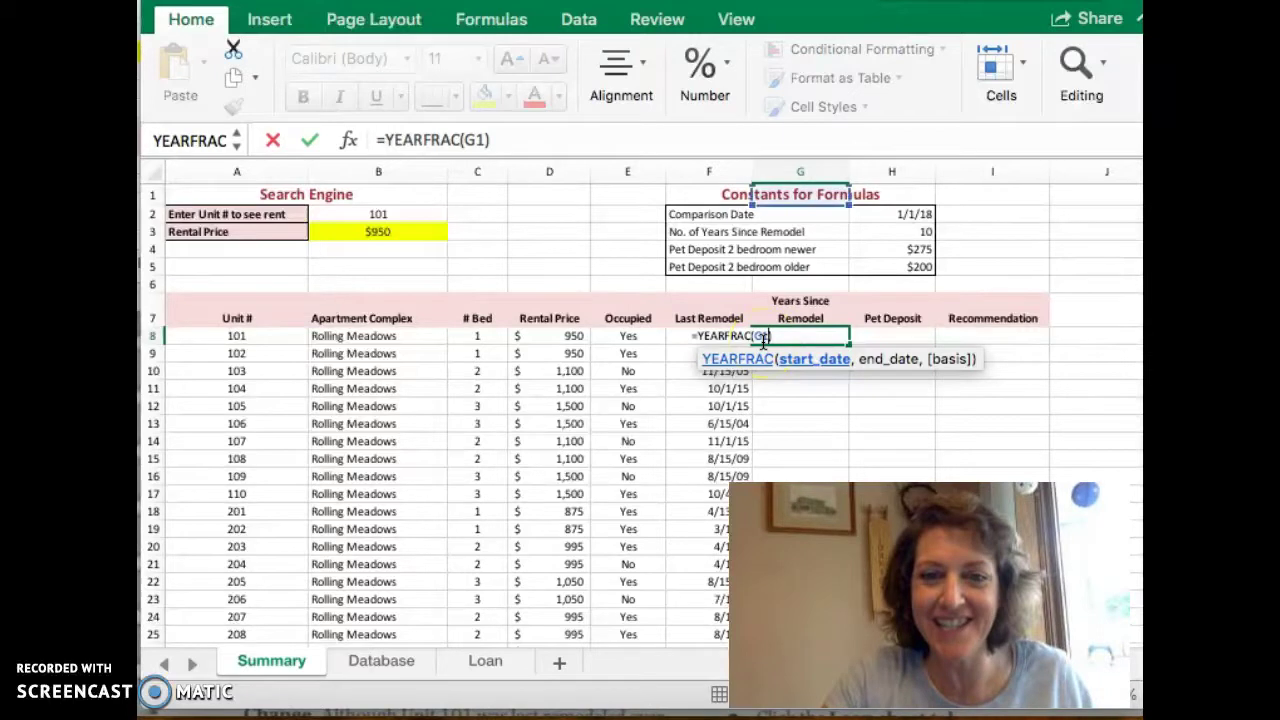
key("BackSpace")
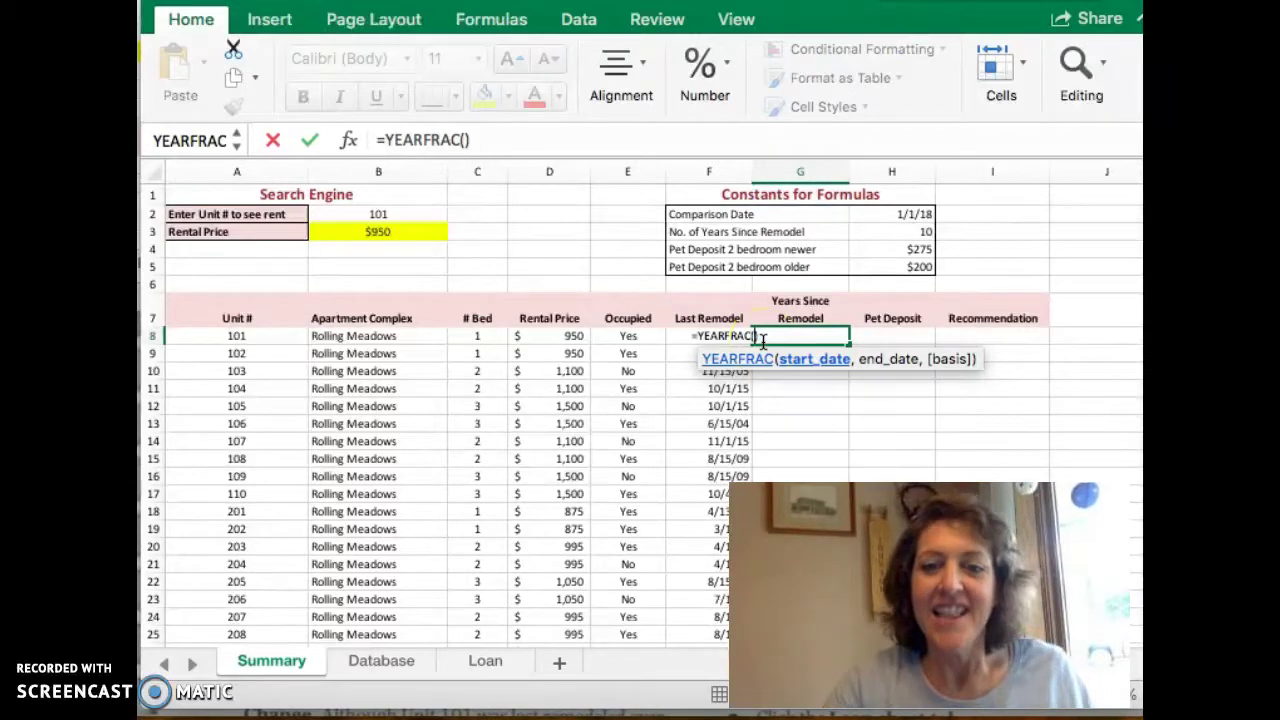
left_click(690, 336)
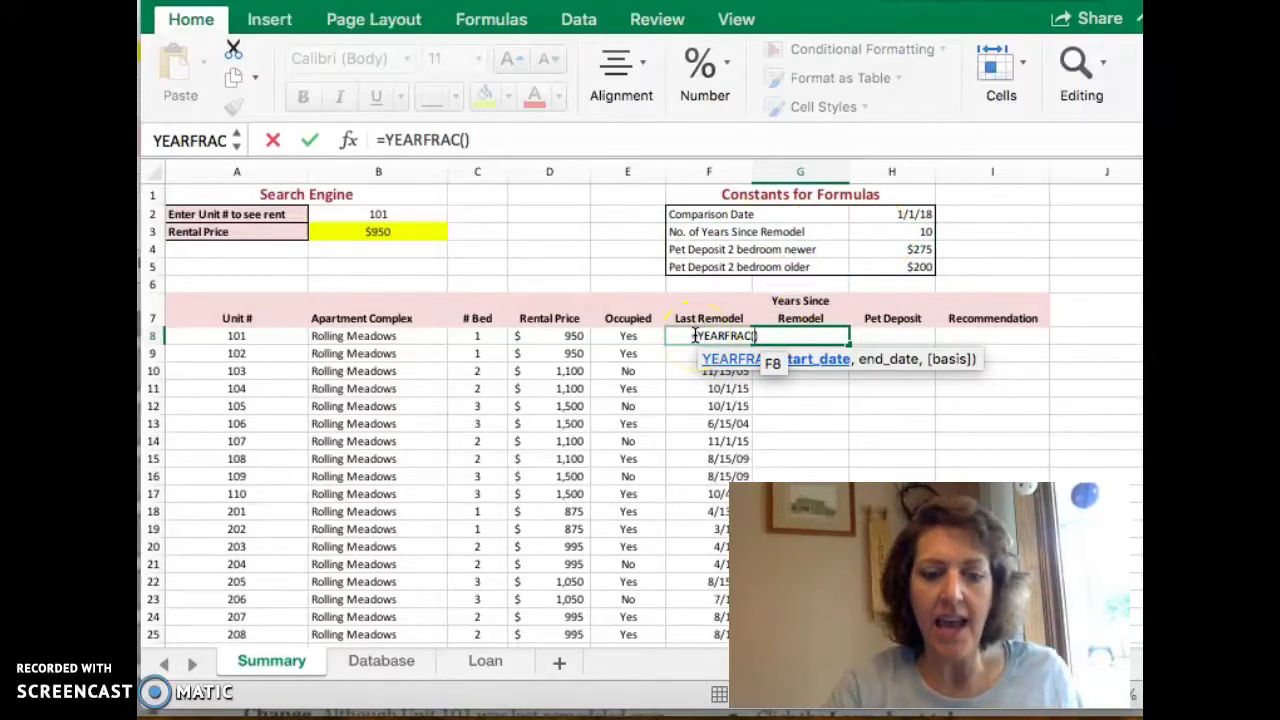
Complete G8 as =YEARFRAC(F8,H$2), measuring against the 1/1/18 comparison date.
type("f8")
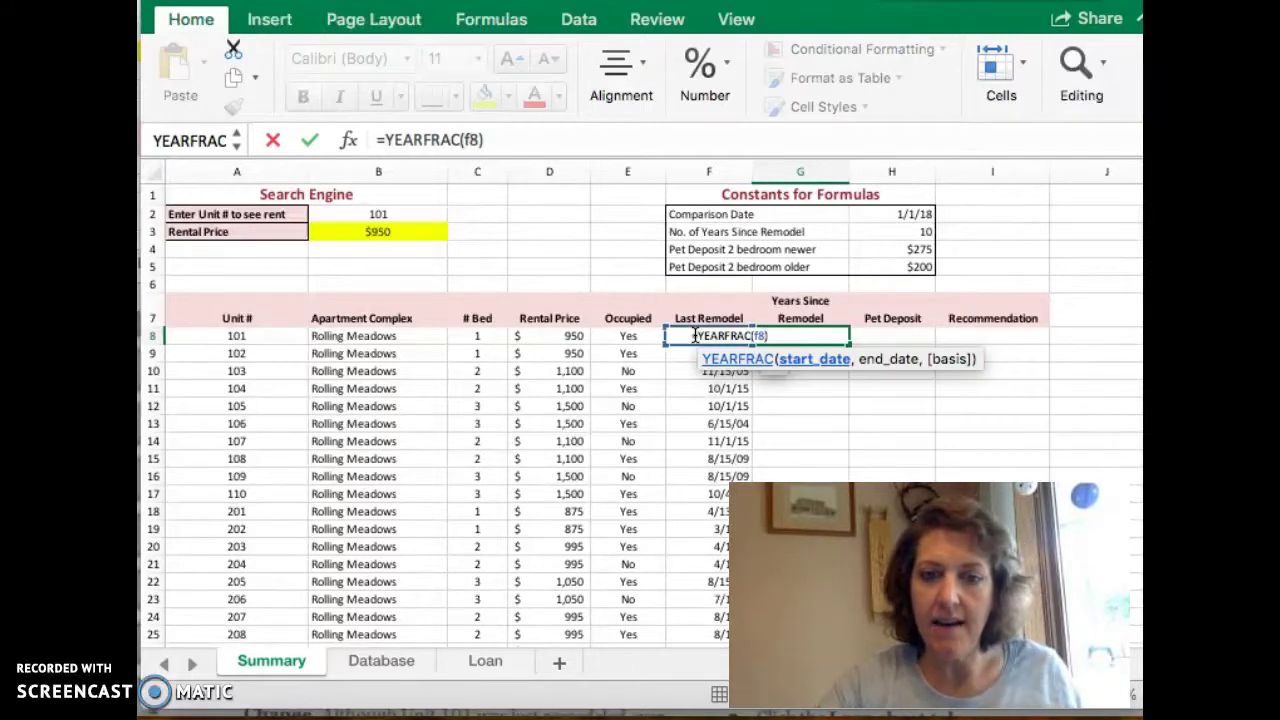
type(",")
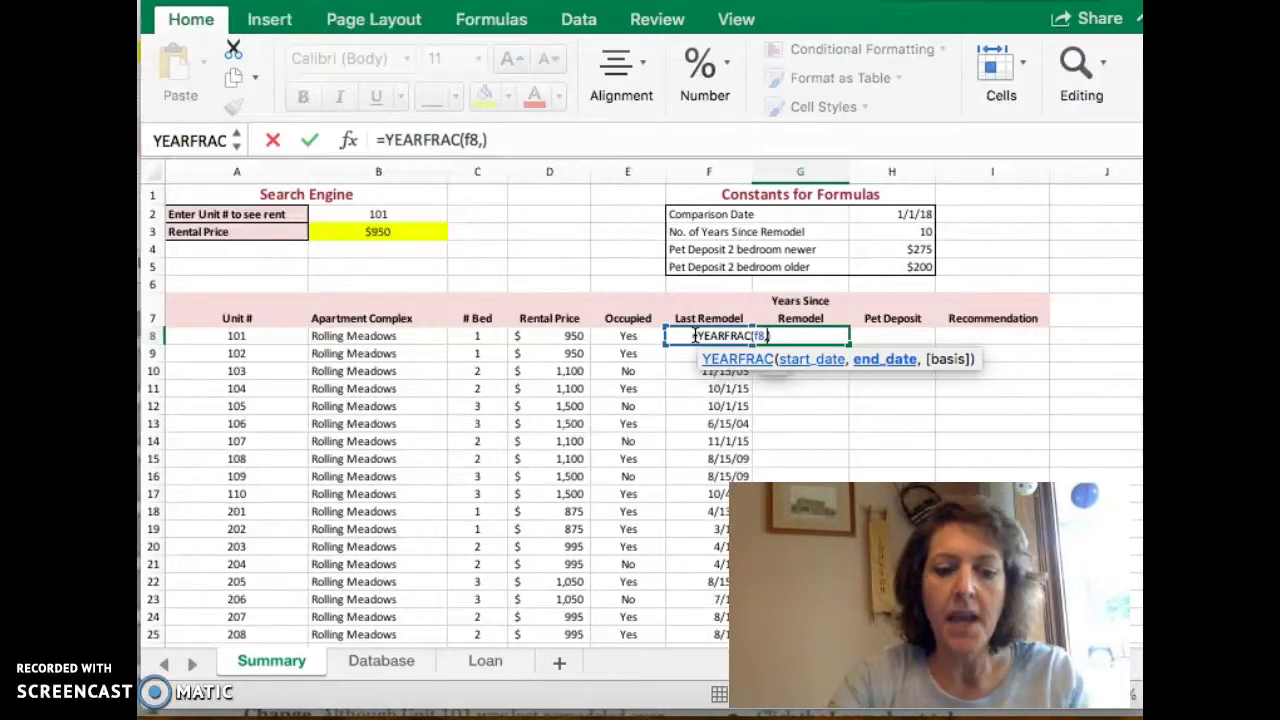
type("h")
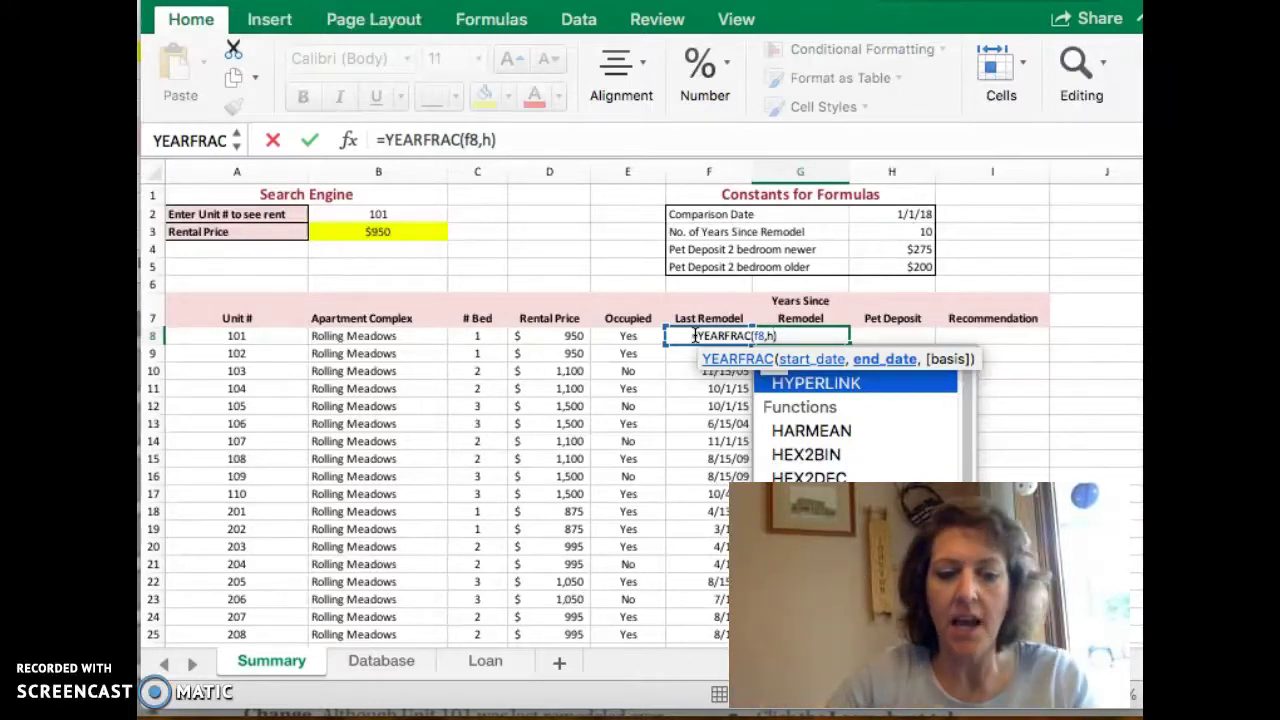
type("$2")
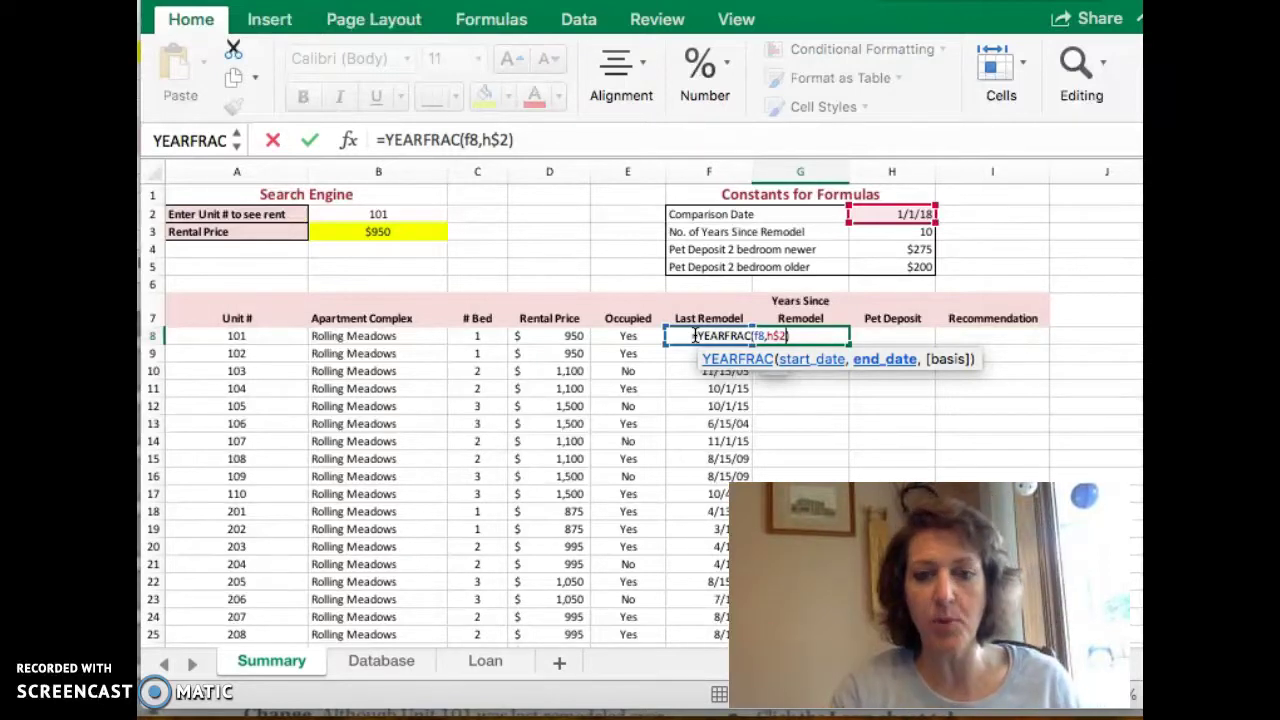
key("Return")
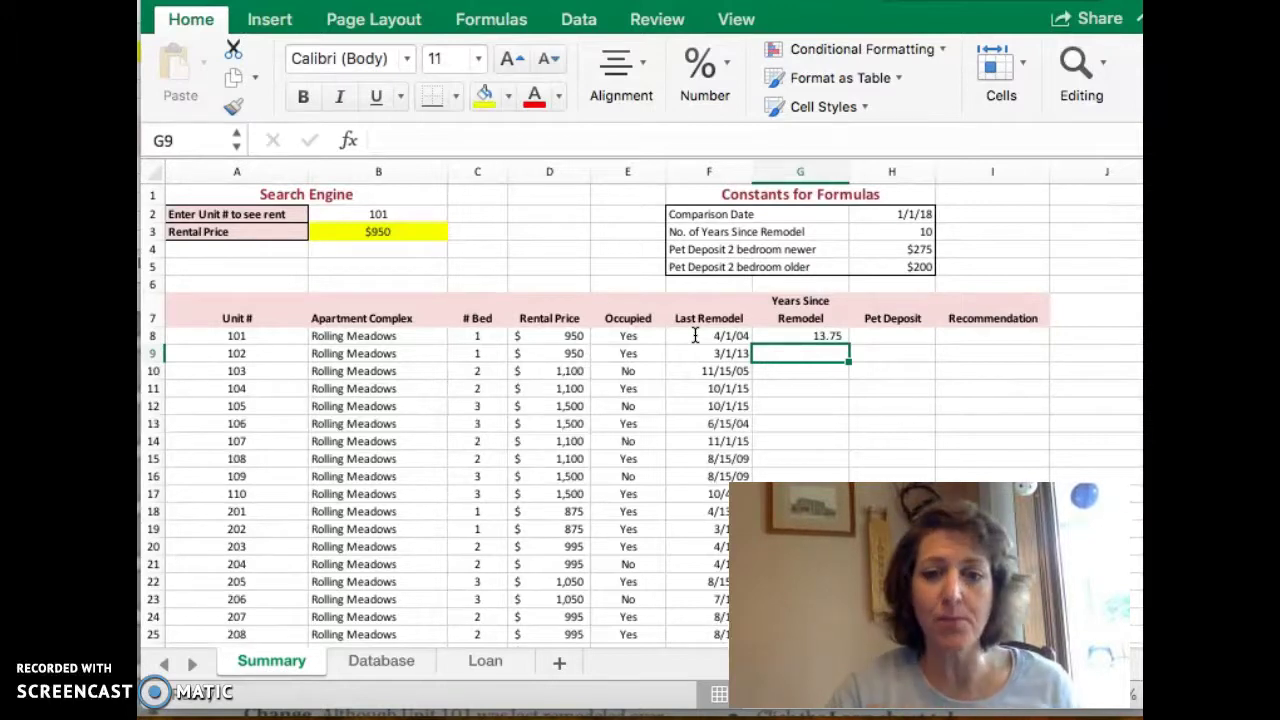
Copy G8's YEARFRAC formula down the column through G57.
left_click(820, 338)
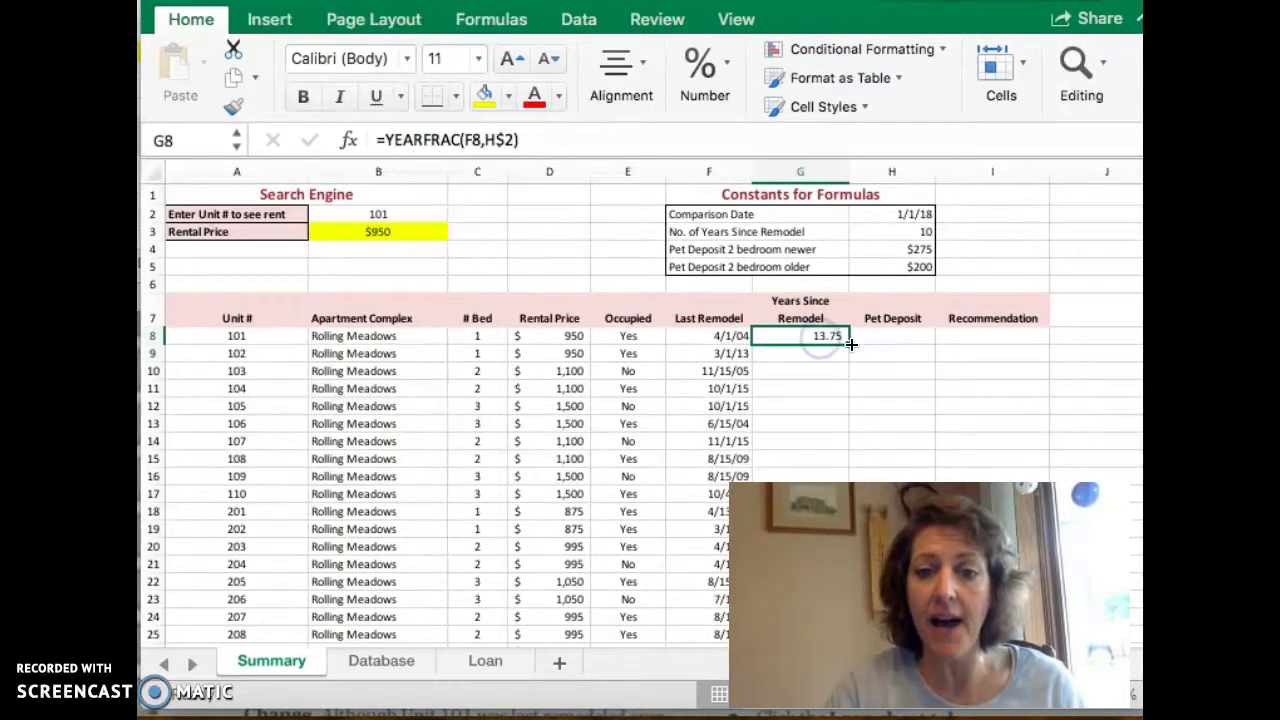
double_click(849, 343)
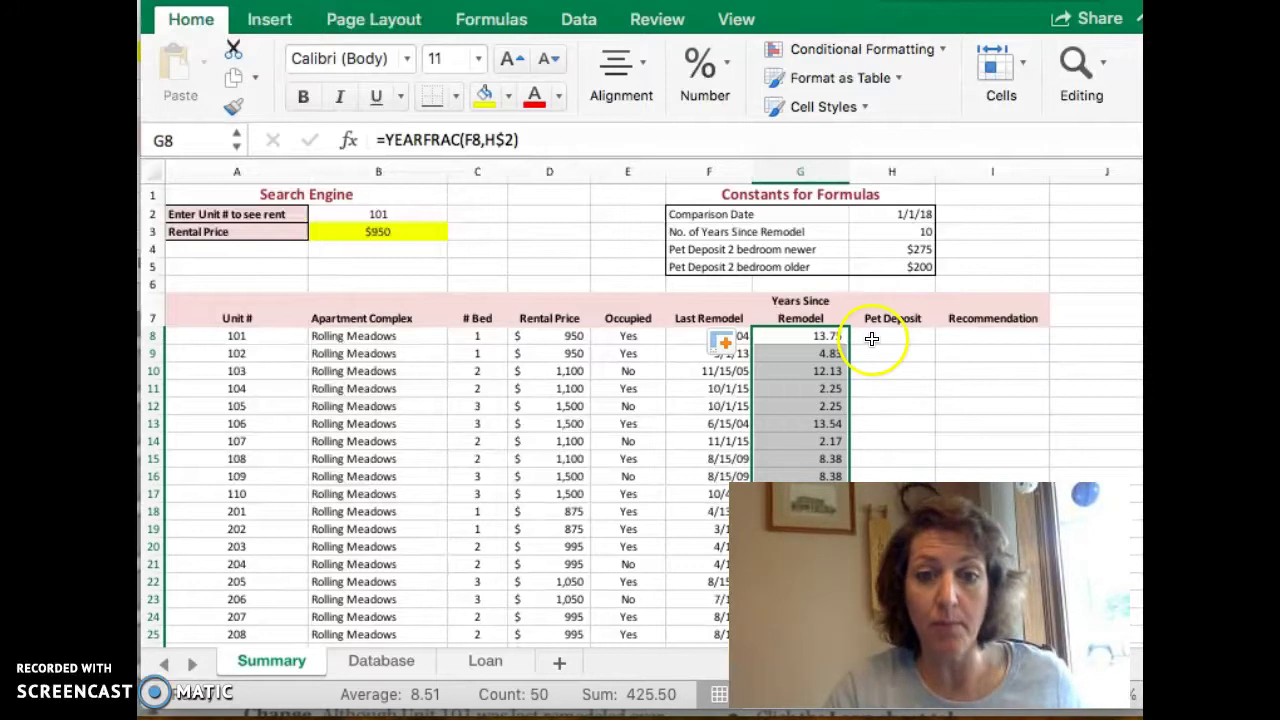
left_click(872, 339)
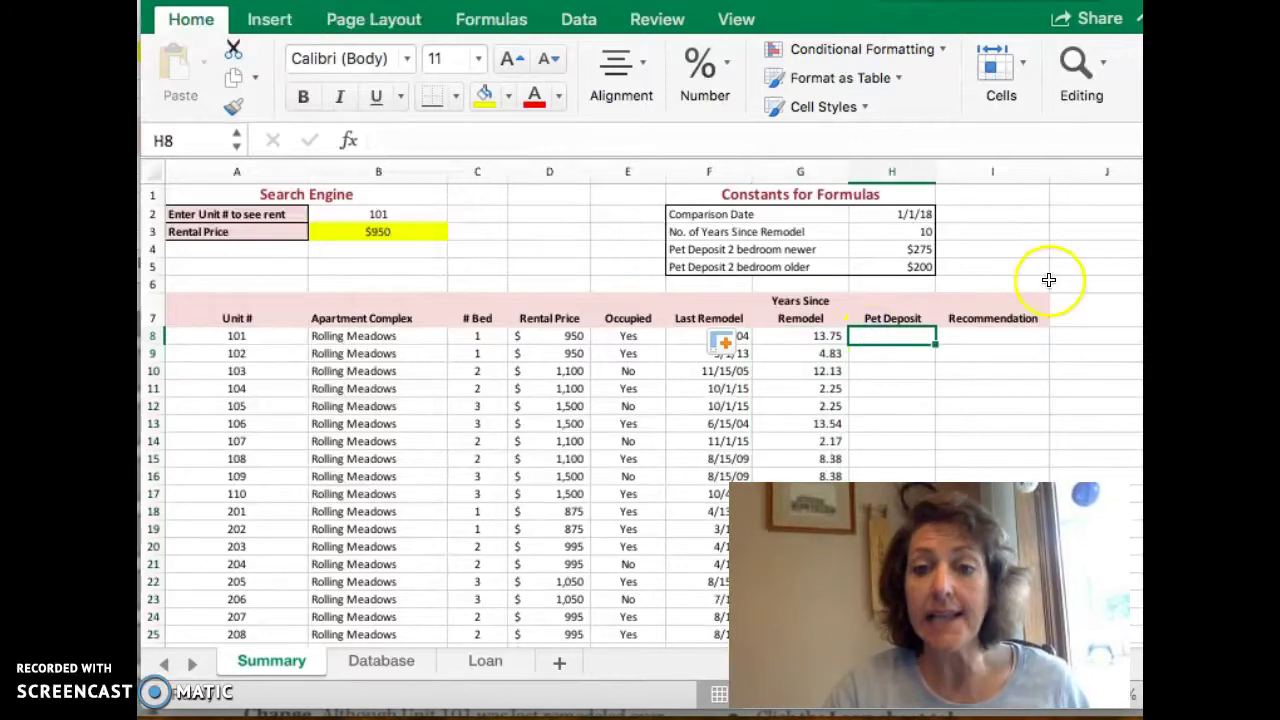
Switch to the textbook page to read step d's pet deposit rules for H8.
key("alt+Tab")
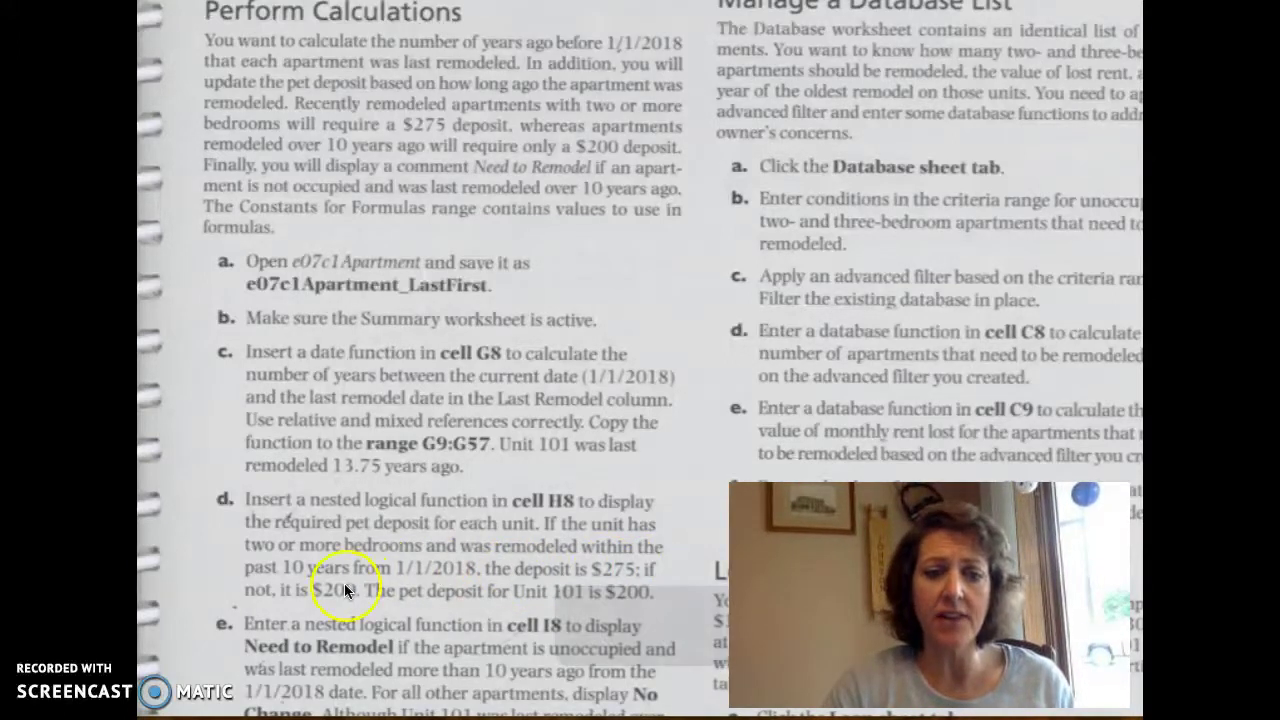
Back in Excel, check the 10-year, $275 and $200 constants in H3:H5, then start a formula in H8.
key("super+Tab")
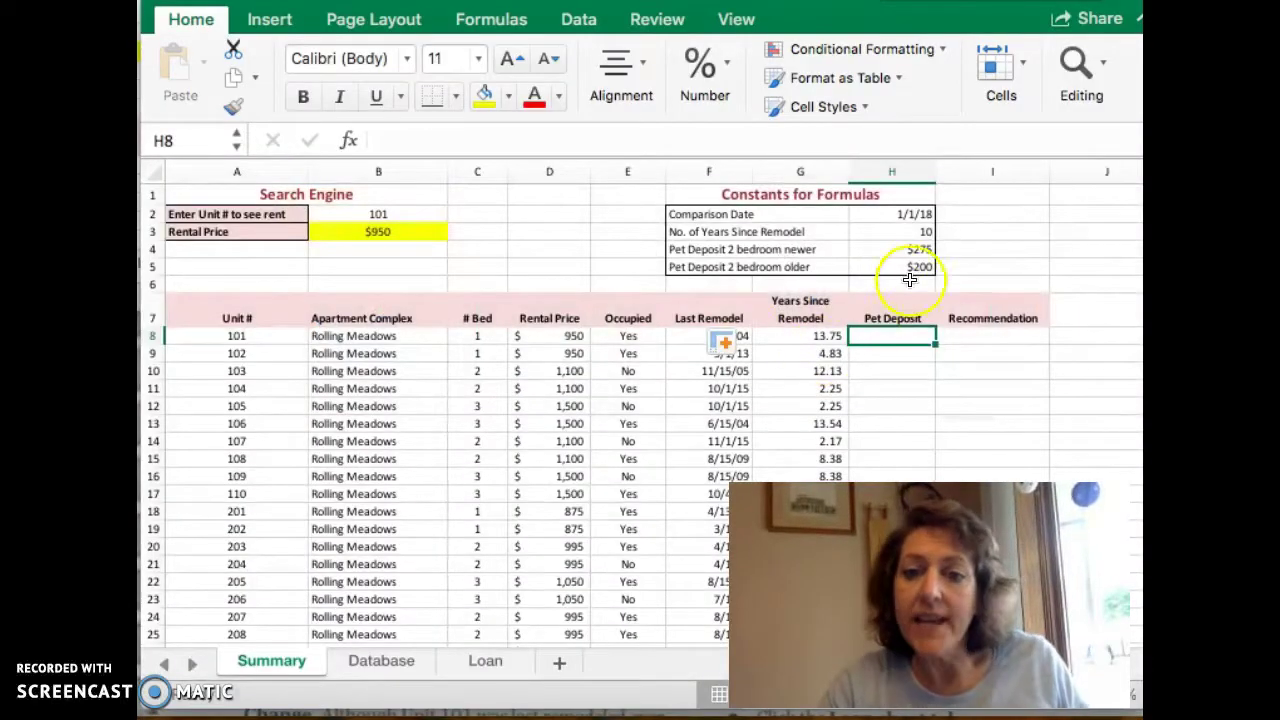
left_click(916, 233)
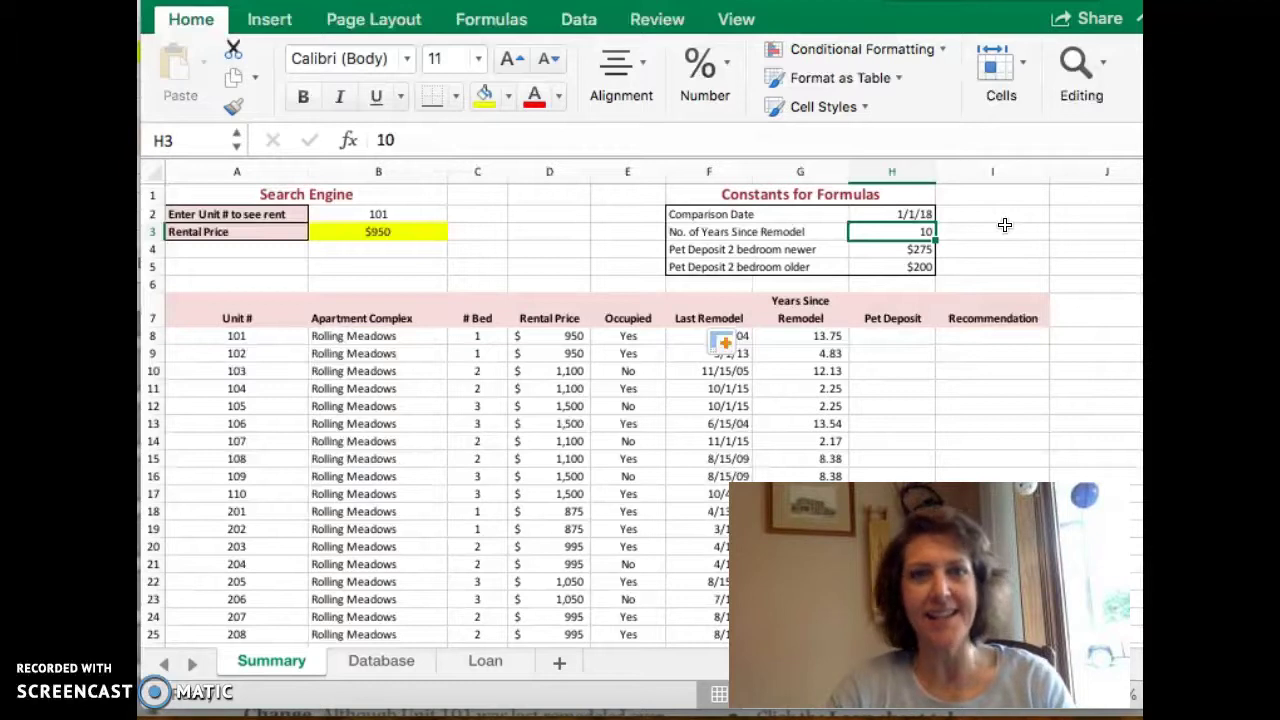
key("Down")
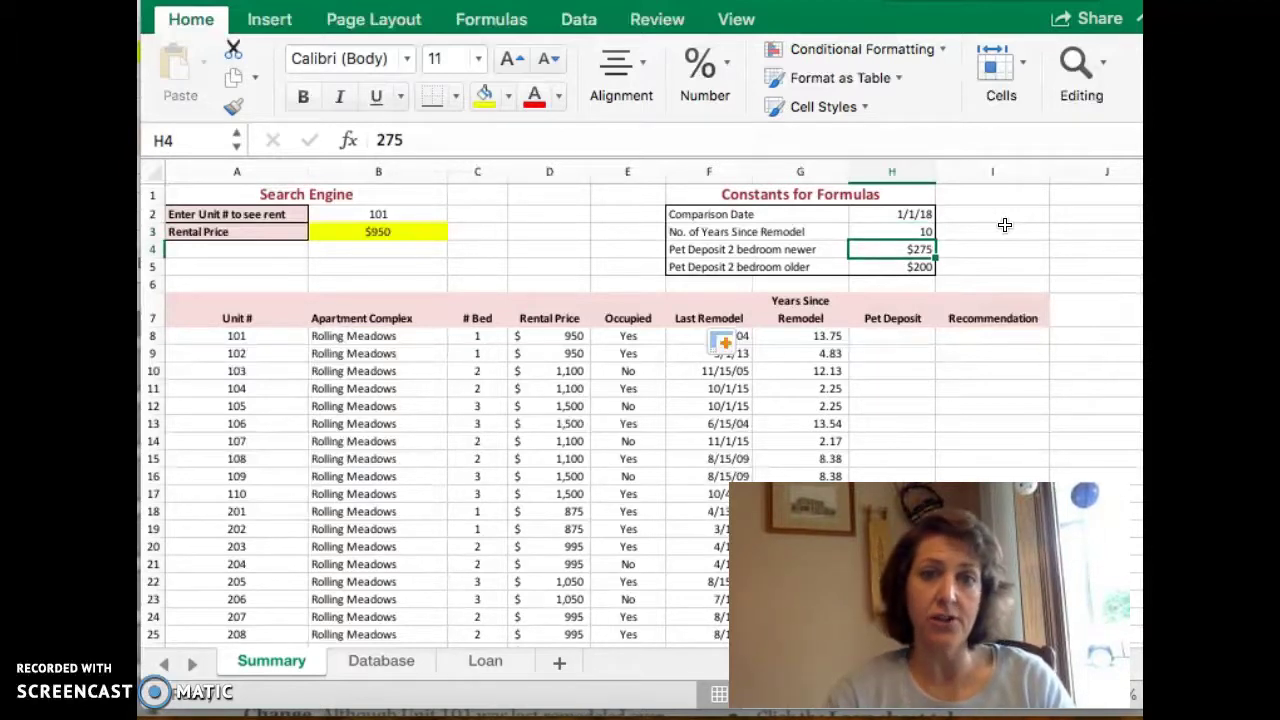
key("Down")
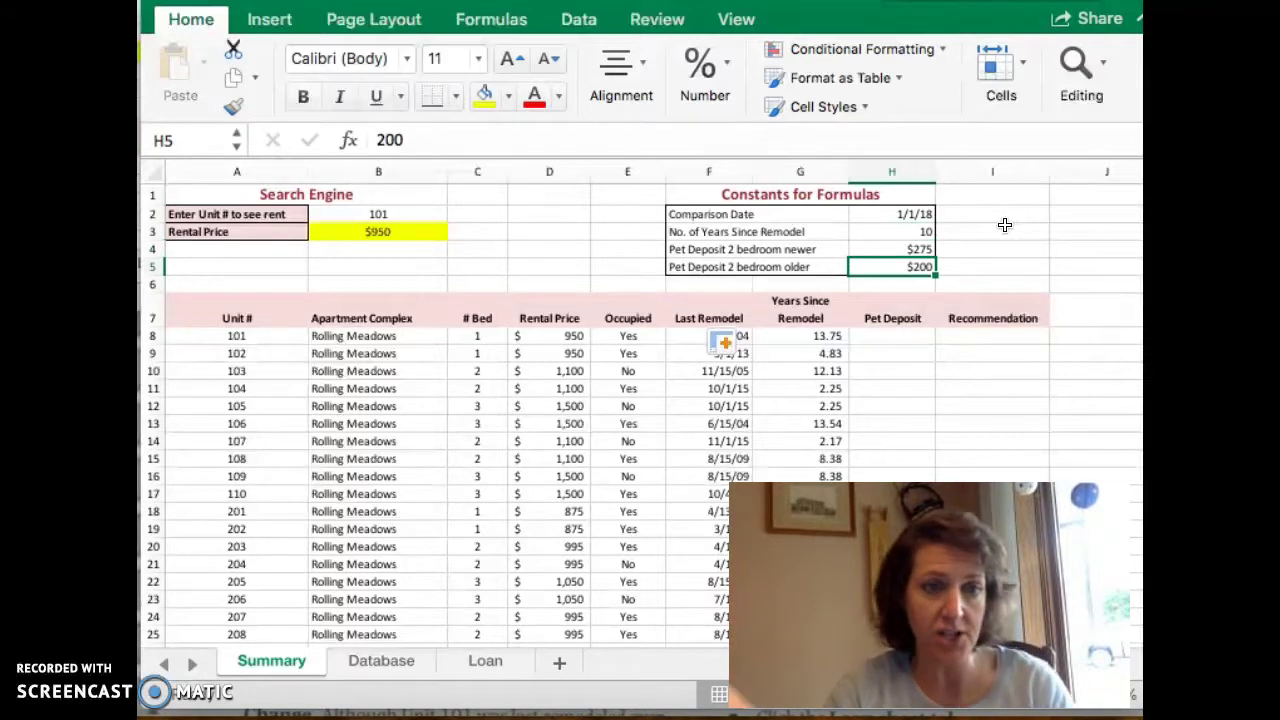
left_click_drag(935, 274, 935, 295)
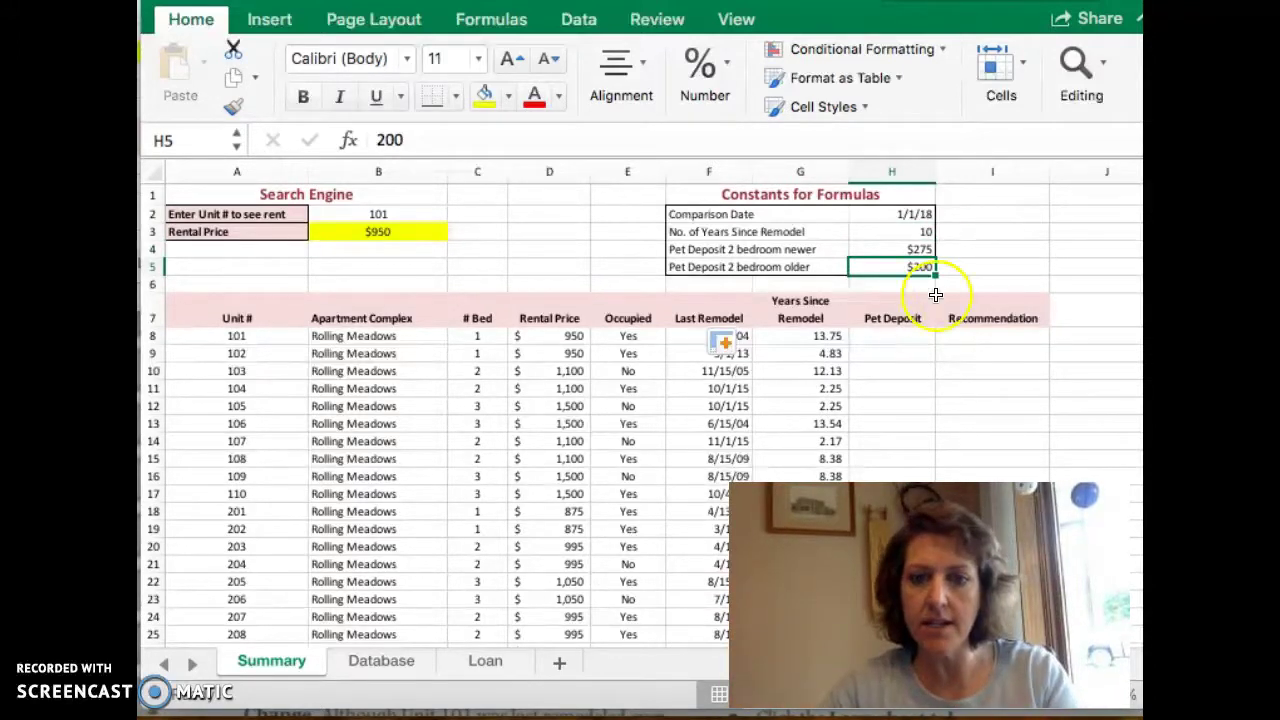
left_click(895, 337)
Enter =IF in H8 and delete the stray H11 reference, leaving an empty IF().
type("=")
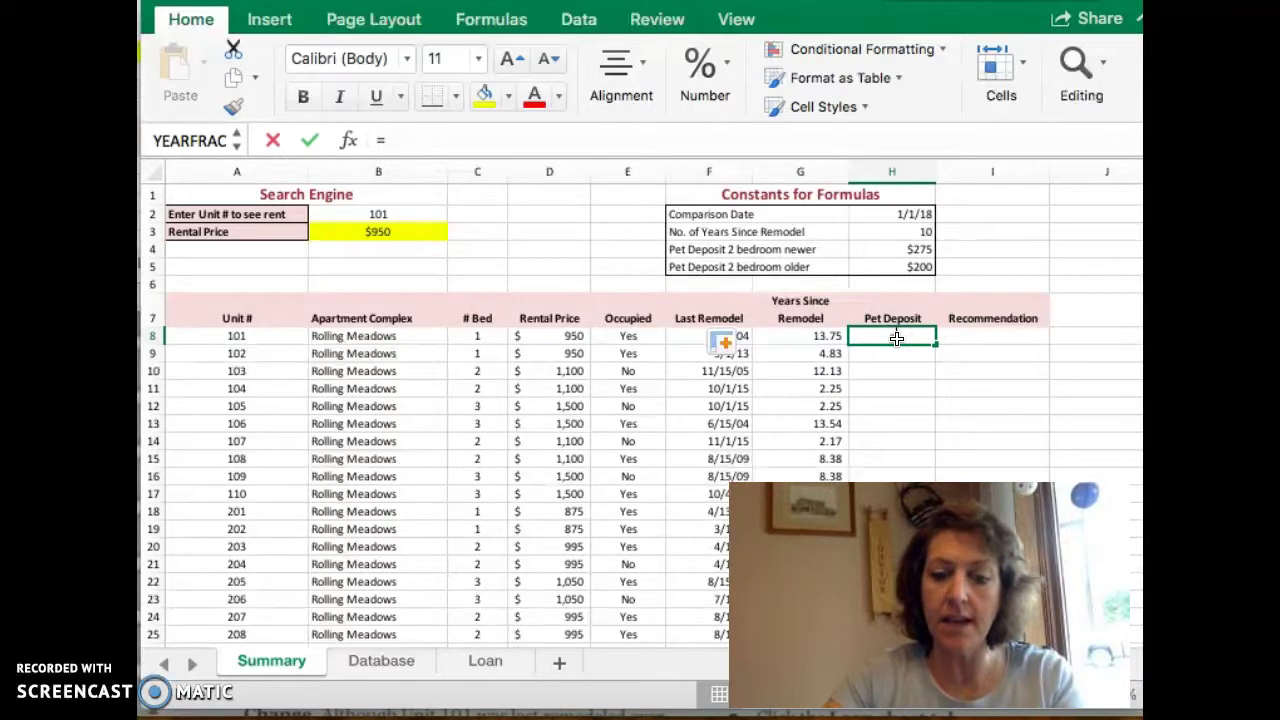
type("IF")
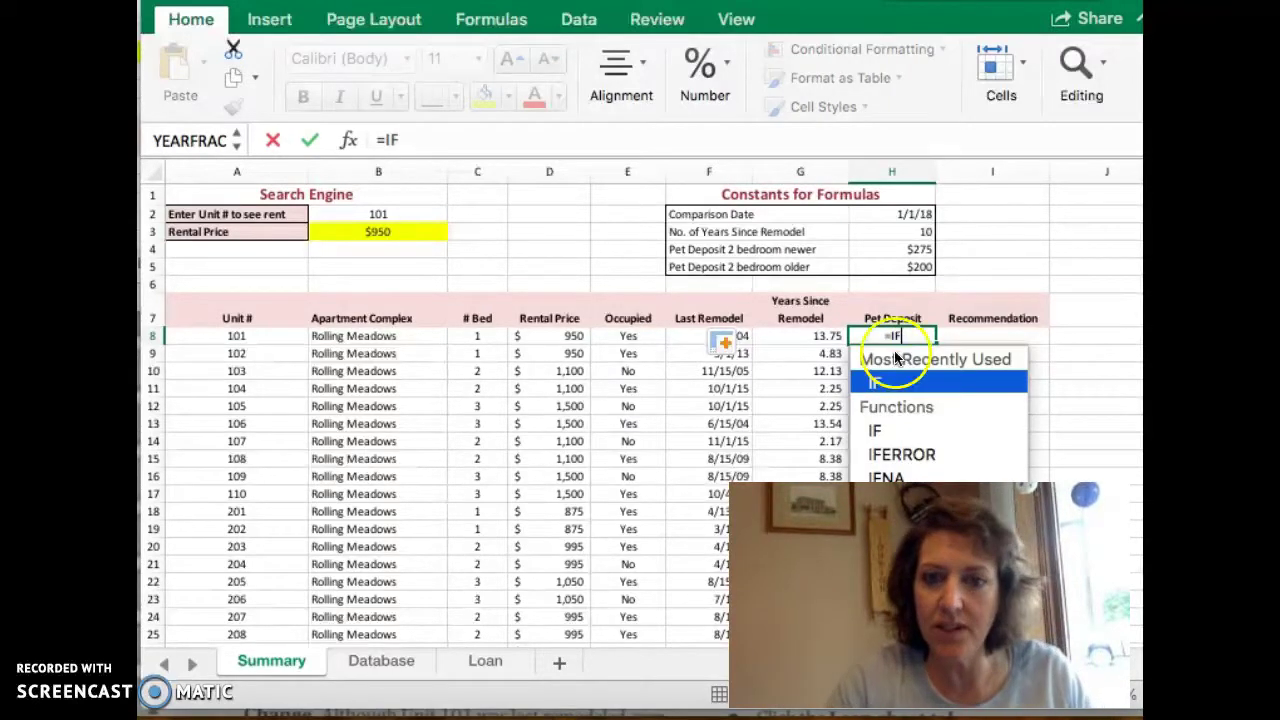
left_click(888, 390)
left_click(888, 383)
left_click(888, 390)
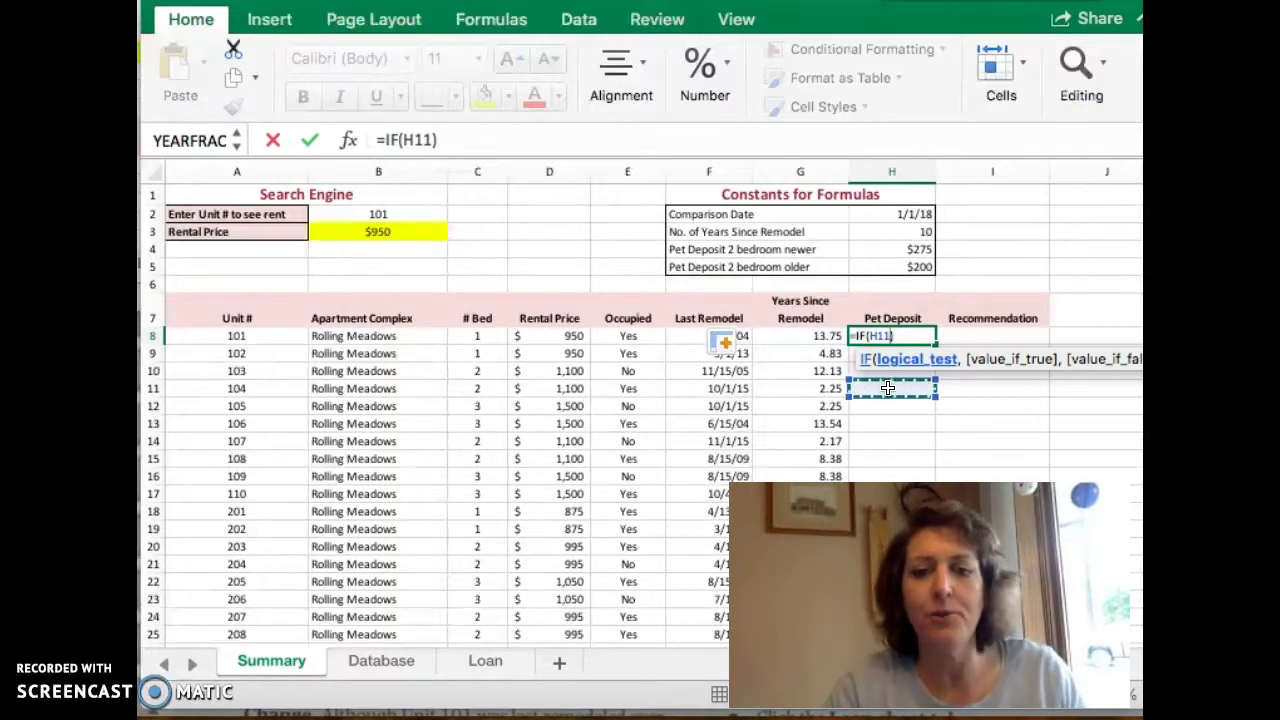
key("BackSpace")
key("BackSpace")
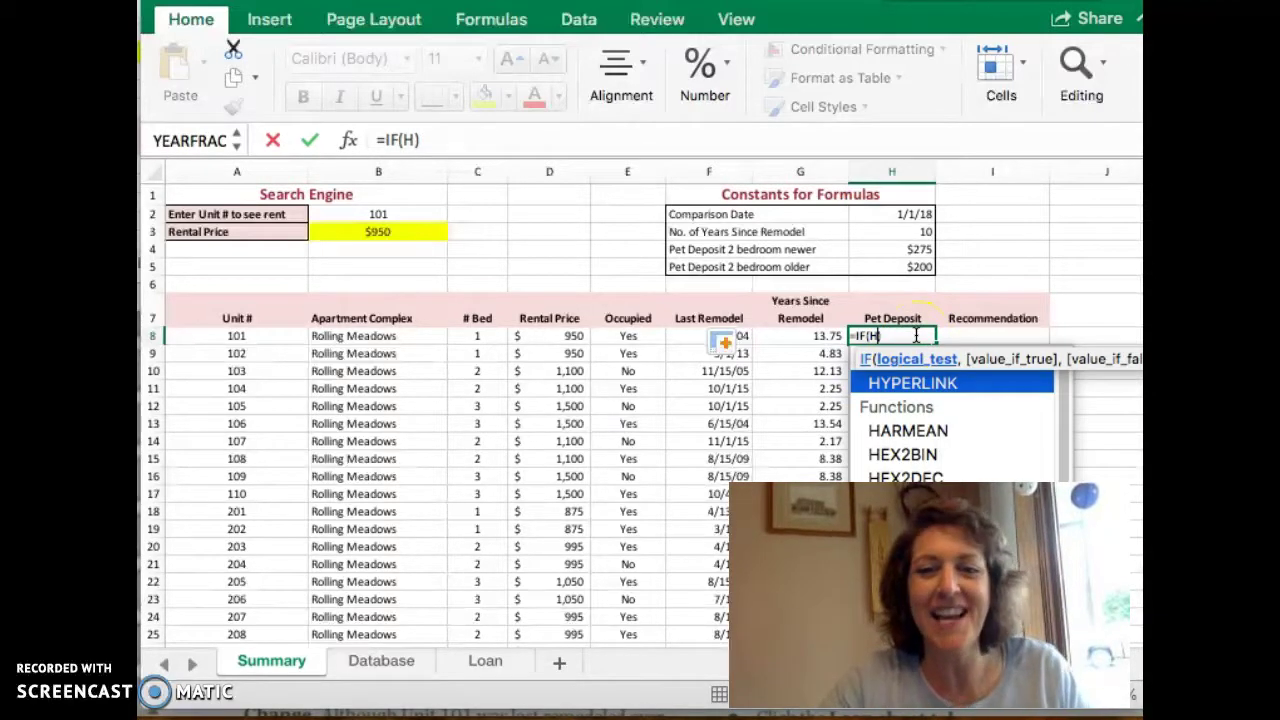
key("BackSpace")
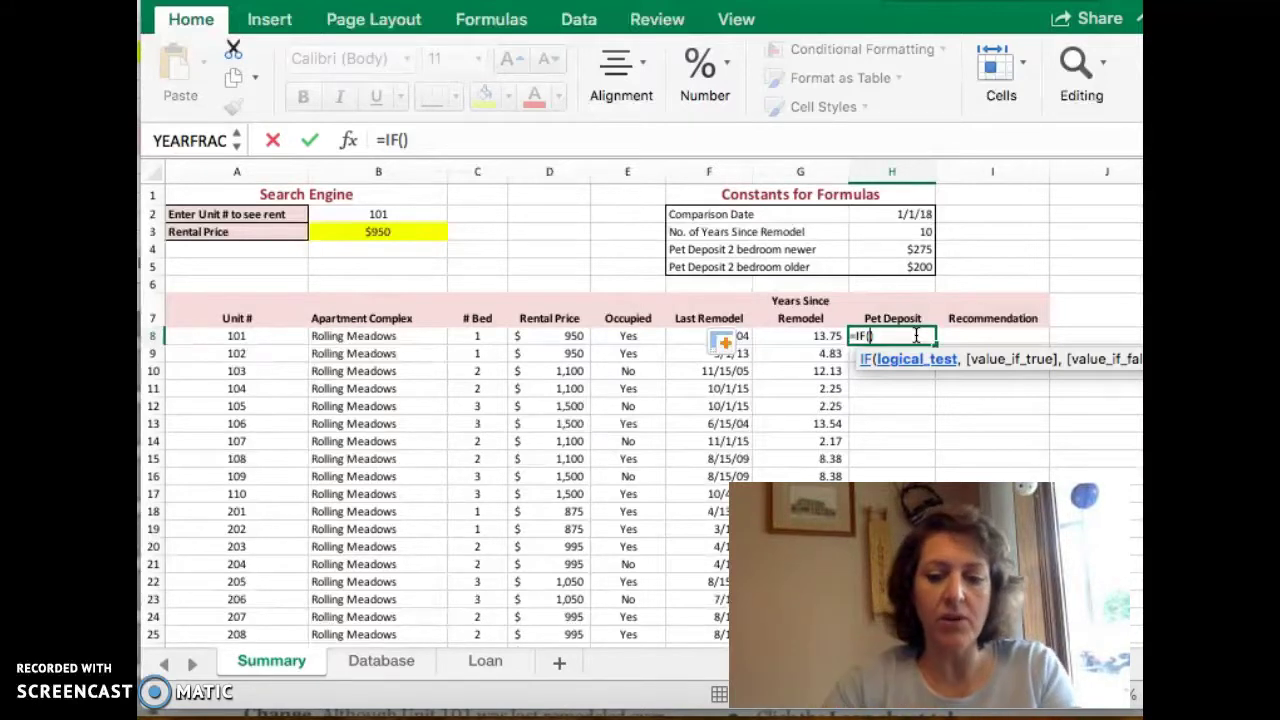
Nest AND inside H8's IF with the first condition C8>=2.
type("AND")
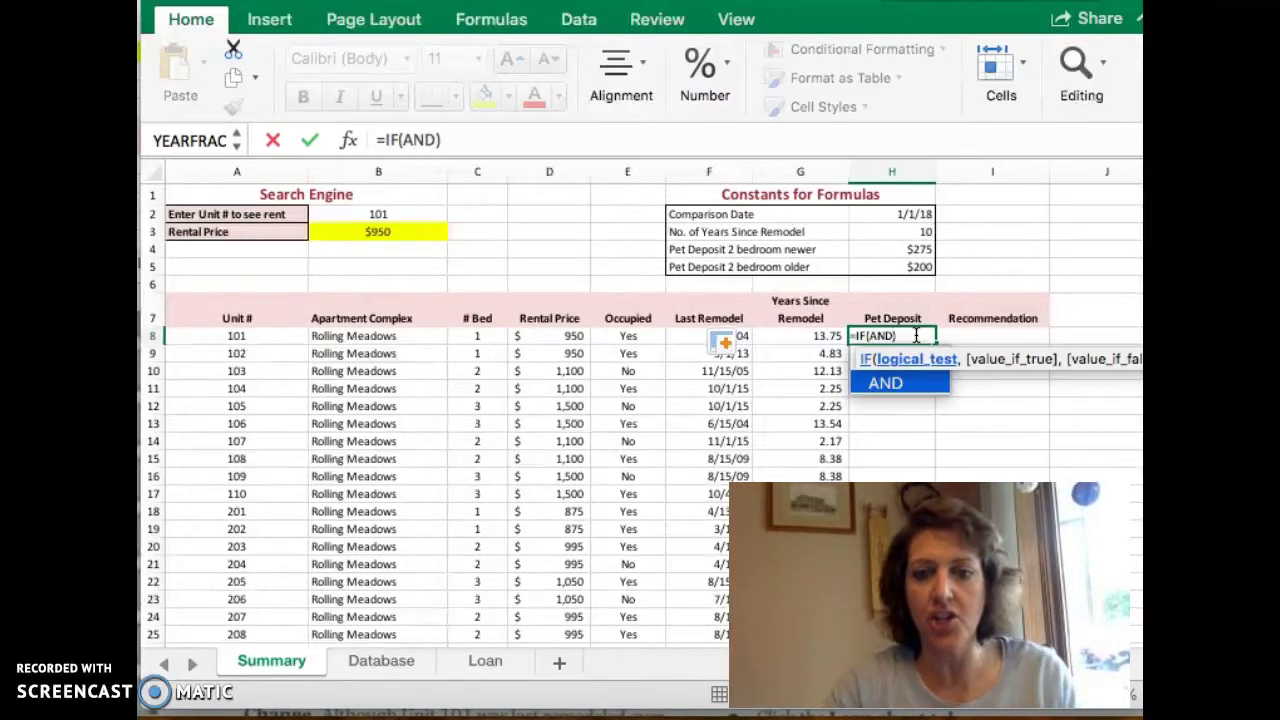
double_click(900, 381)
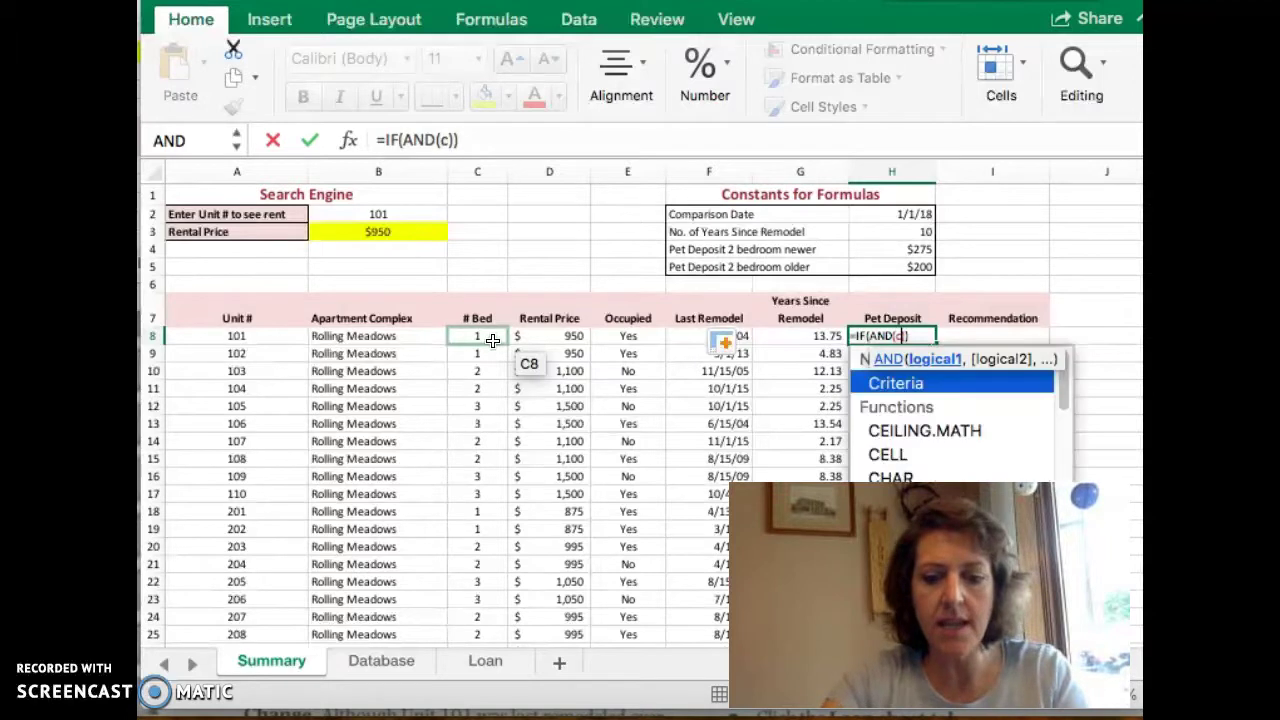
type("8")
type(">=")
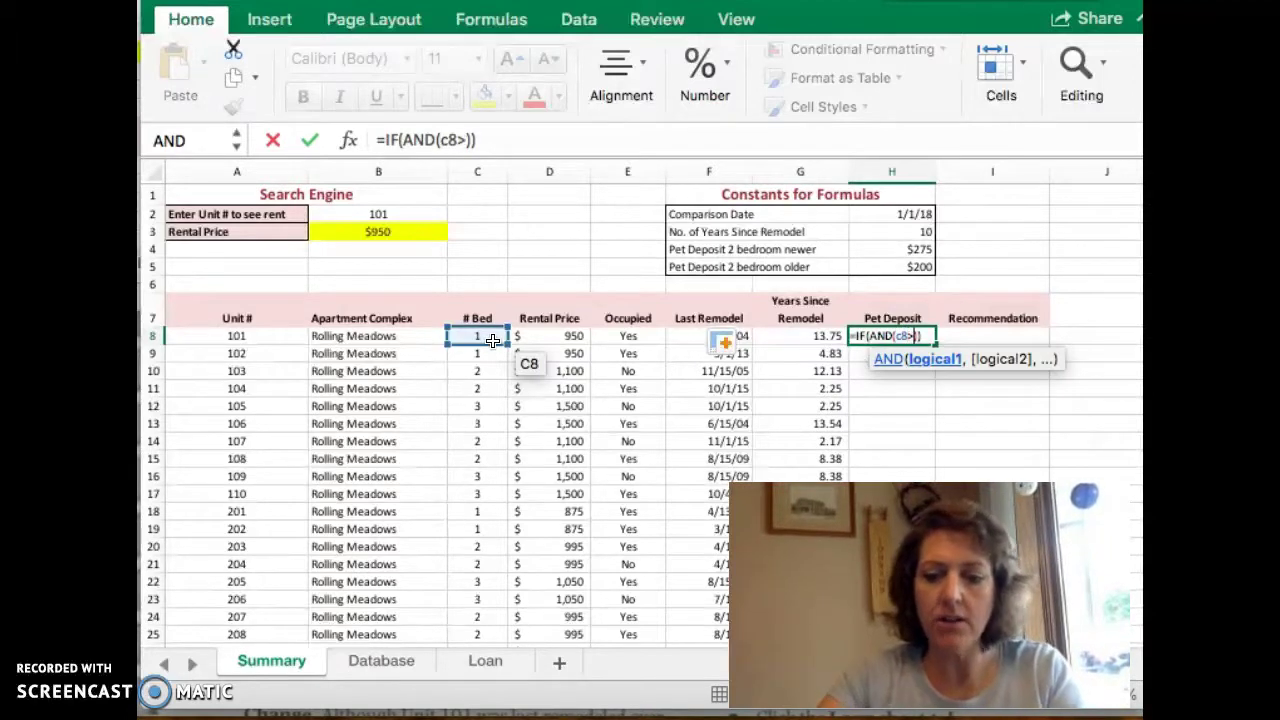
type("2")
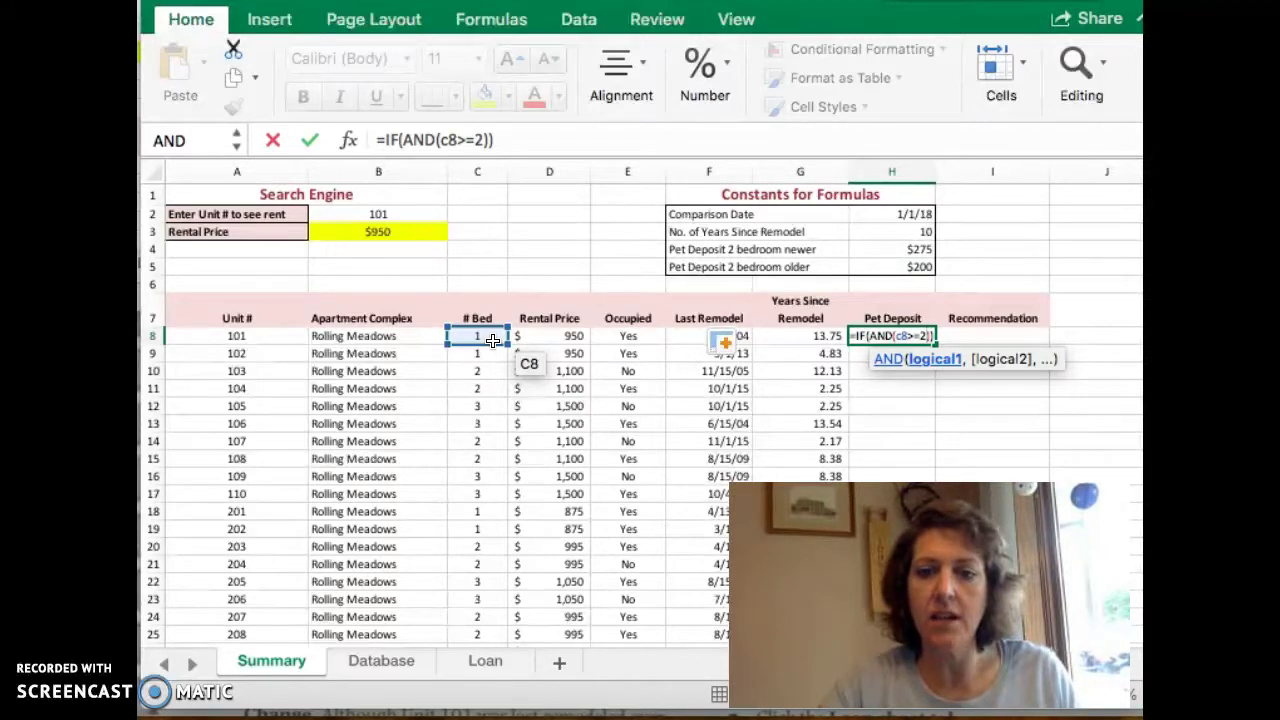
type(",")
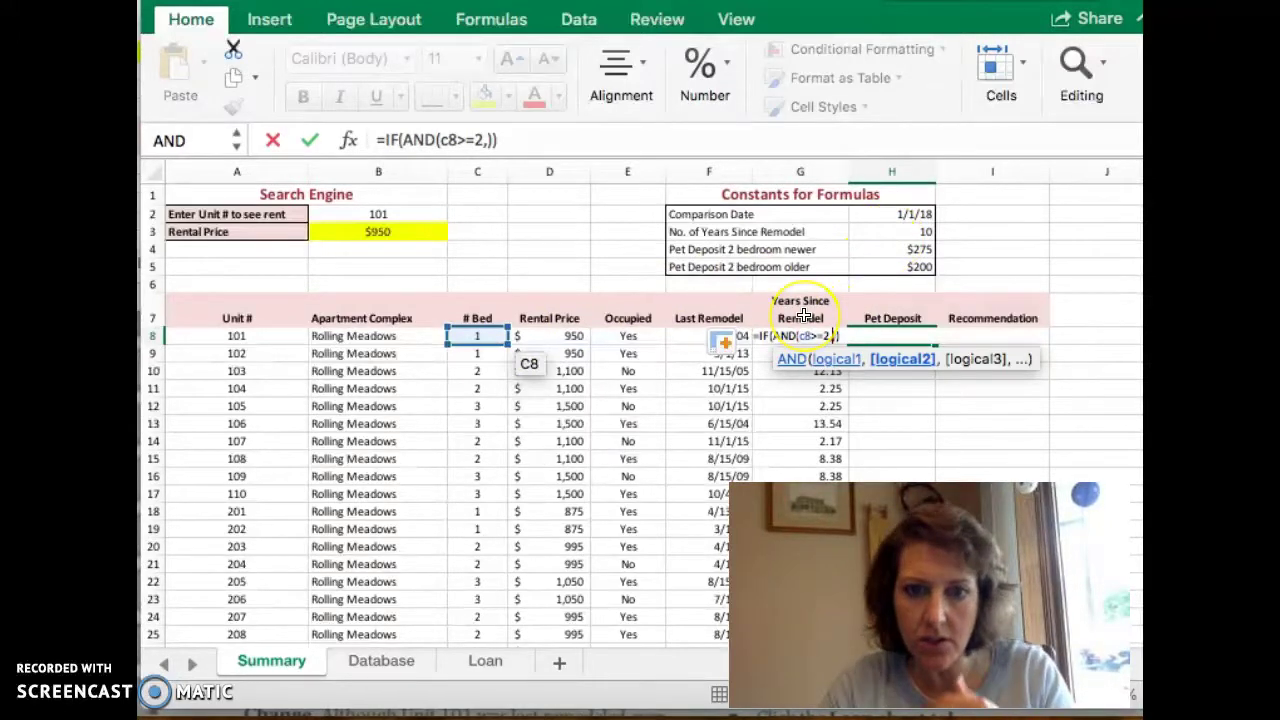
Add G8<H$3 as AND's second condition and dismiss the formula-problem warning.
type("g8")
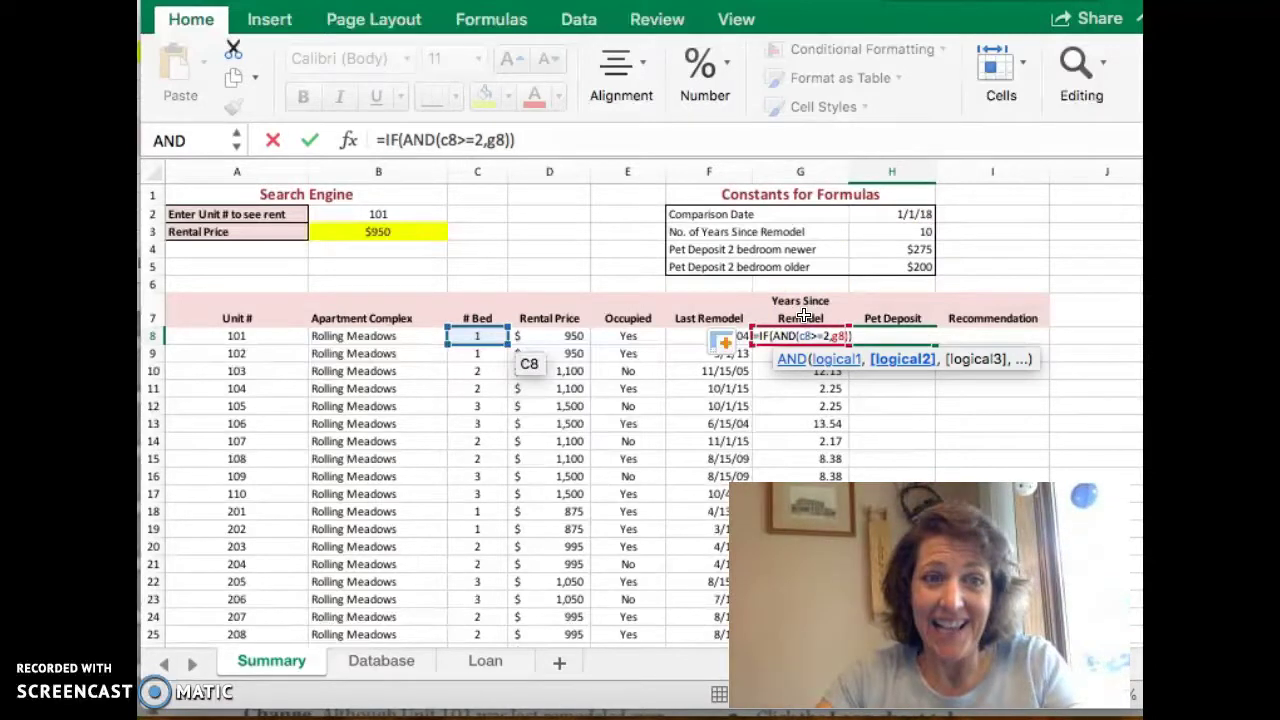
type("<h")
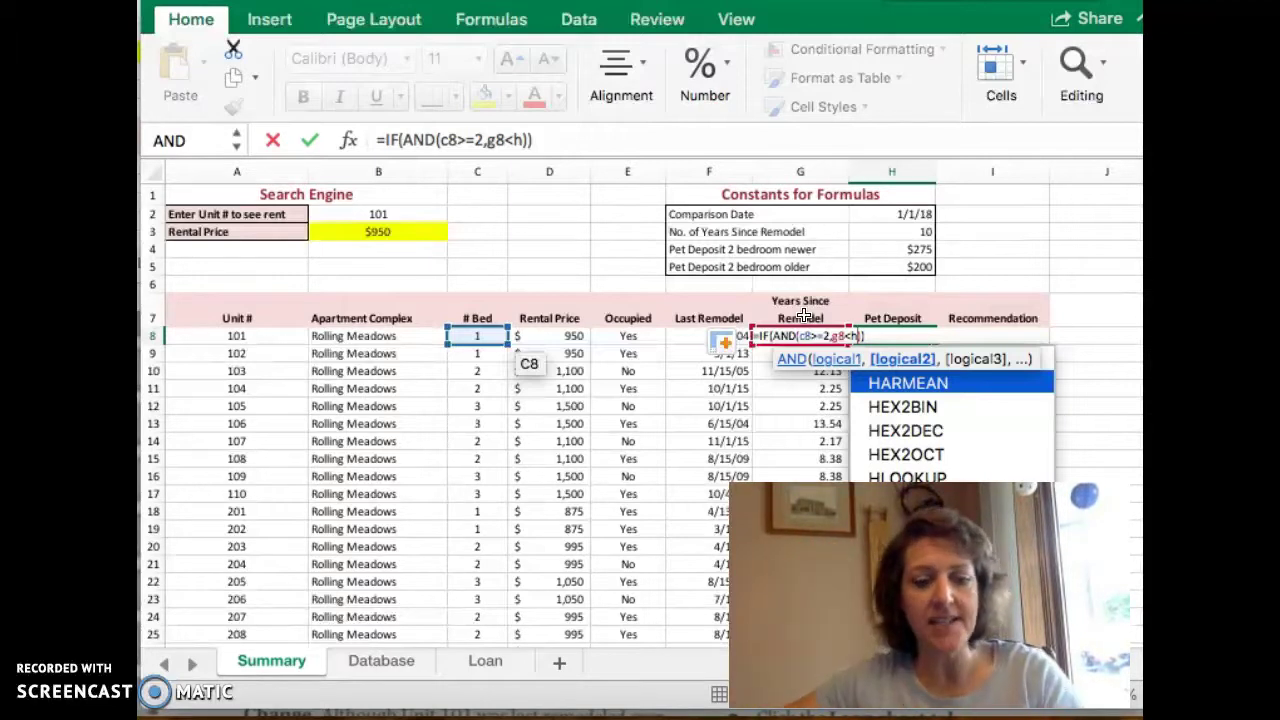
type("$3")
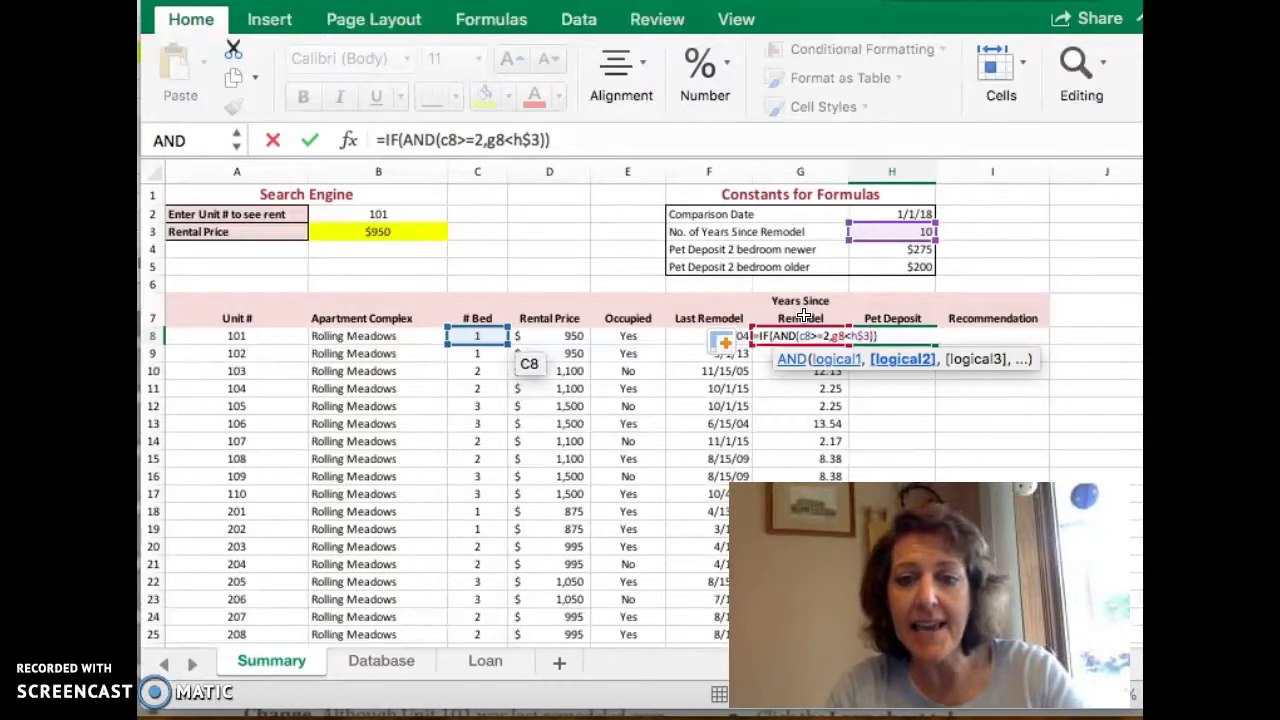
left_click(880, 338)
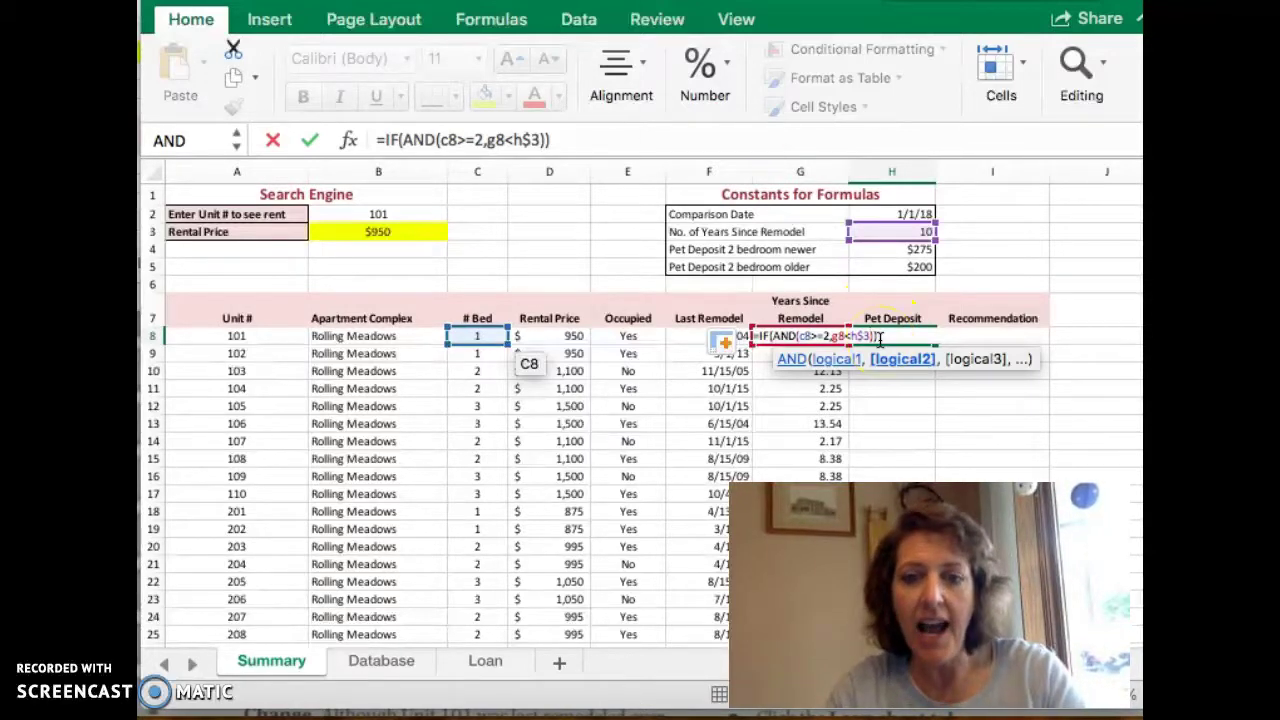
key("Return")
left_click(902, 222)
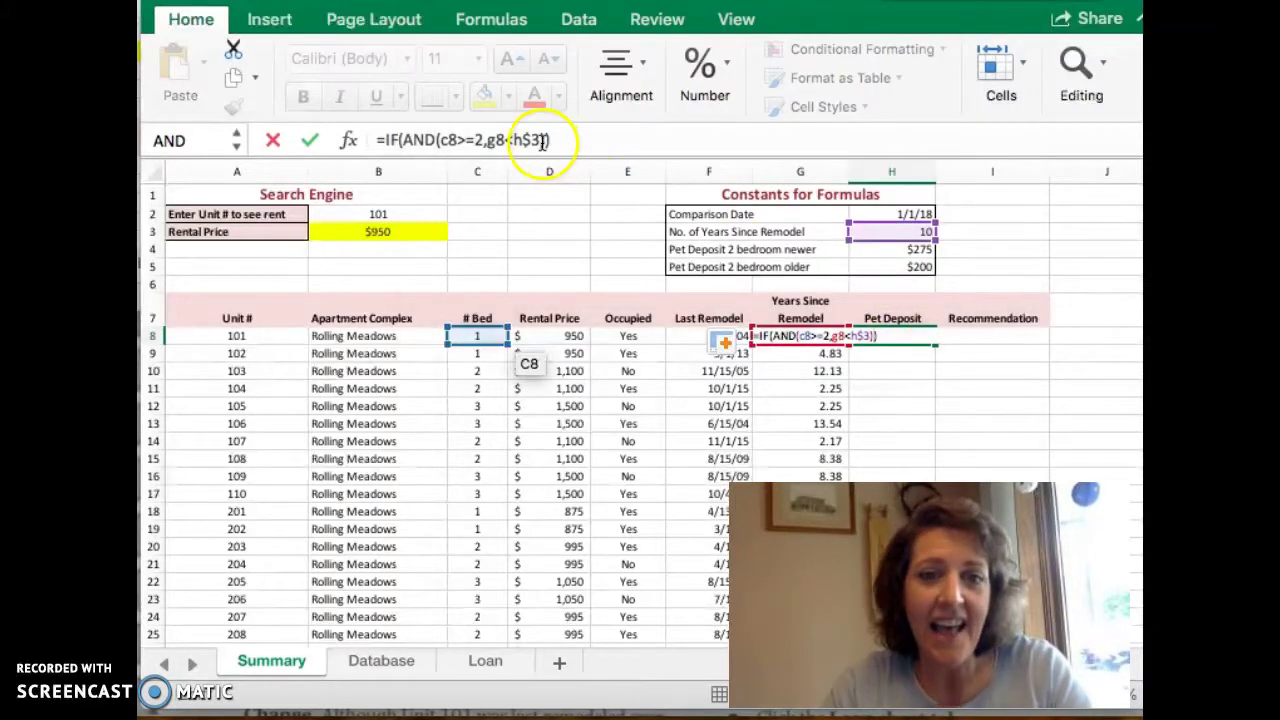
Add H$4 ($275) as the IF's true value and H$5 ($200) as its false value.
left_click(546, 140)
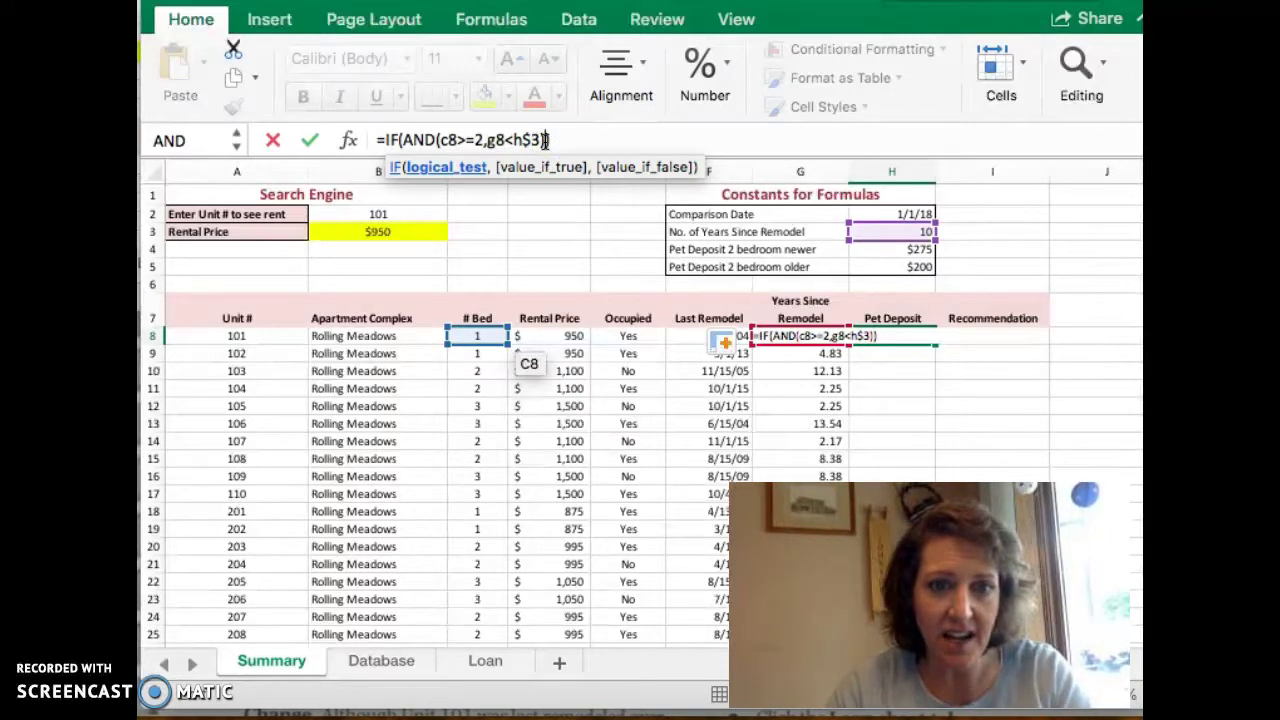
left_click(548, 139)
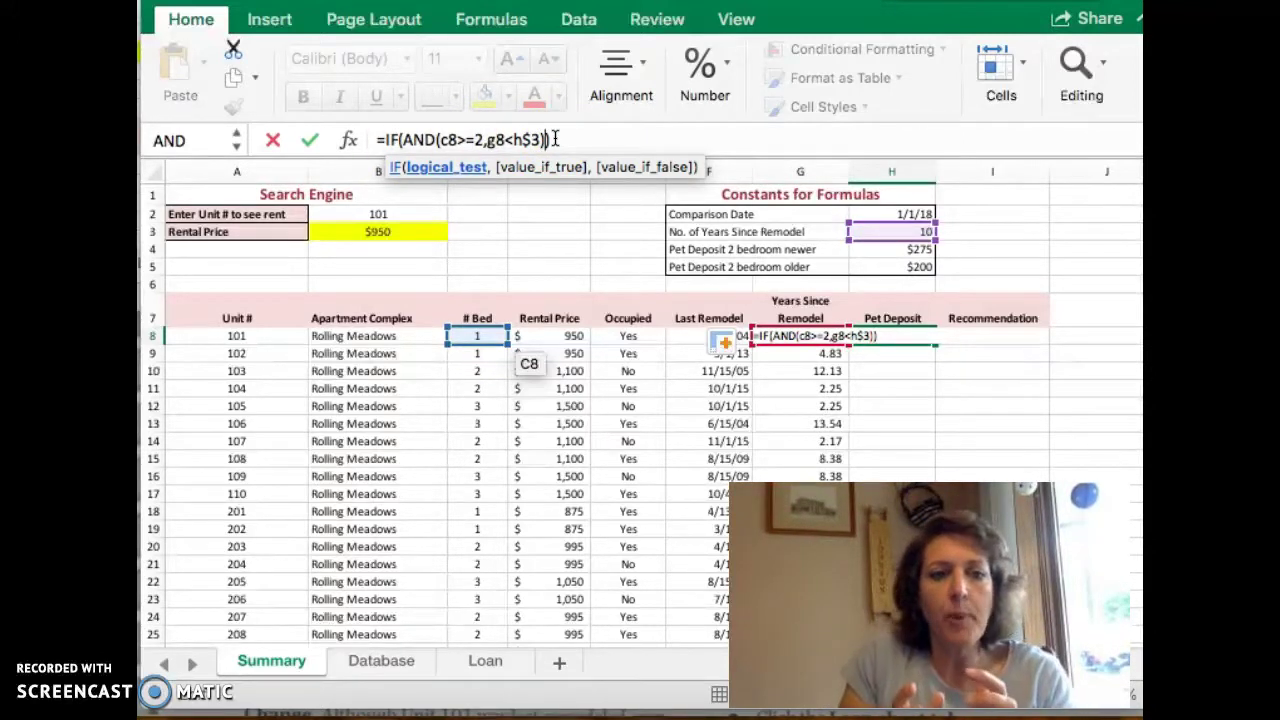
type(",")
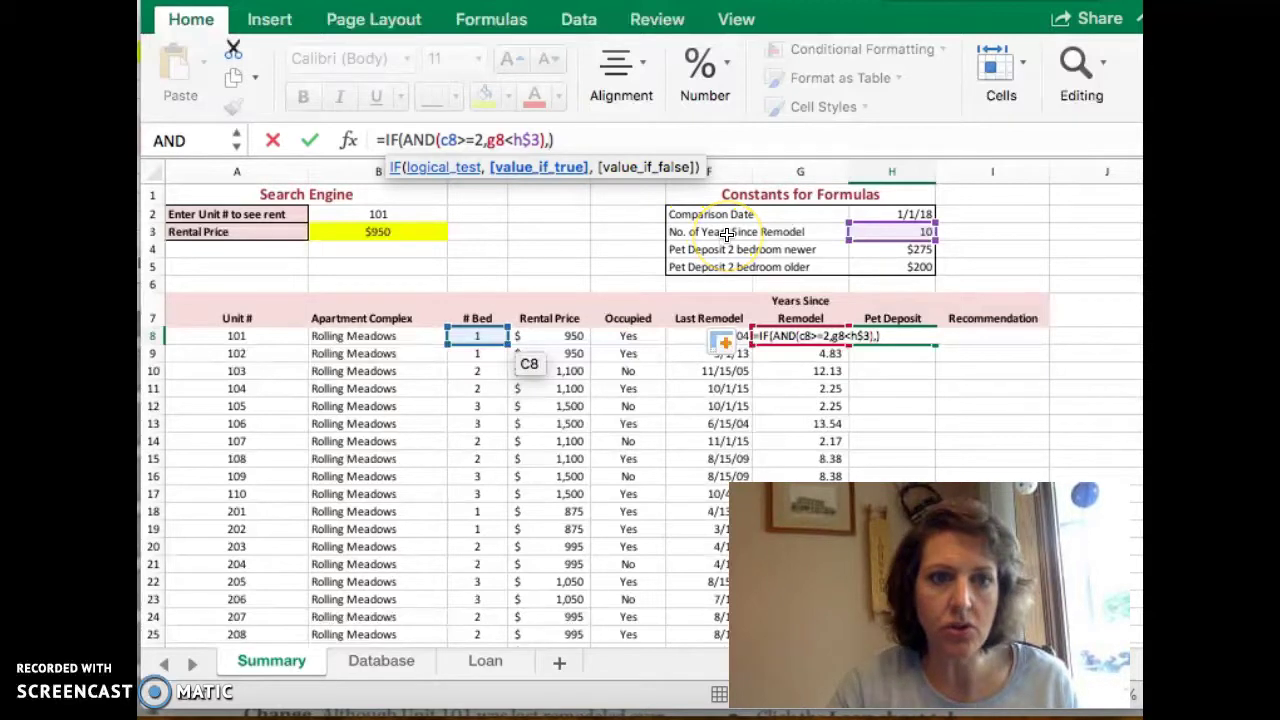
left_click(871, 249)
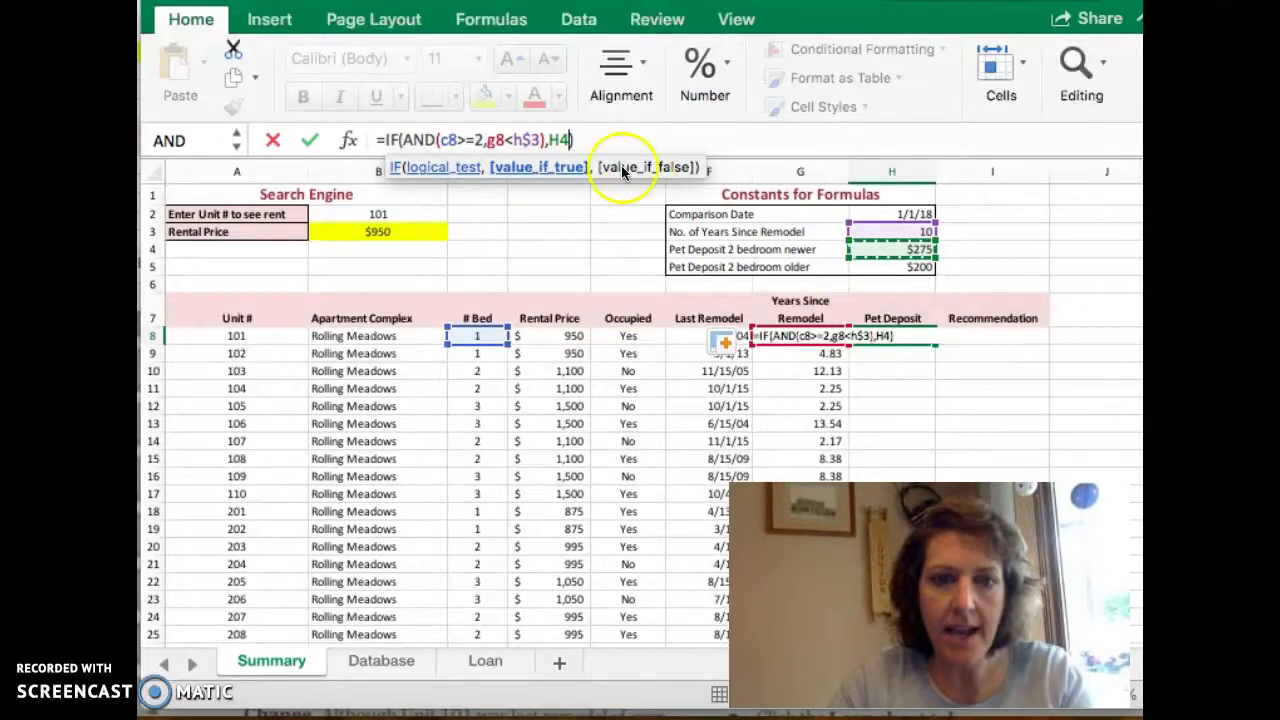
left_click(558, 140)
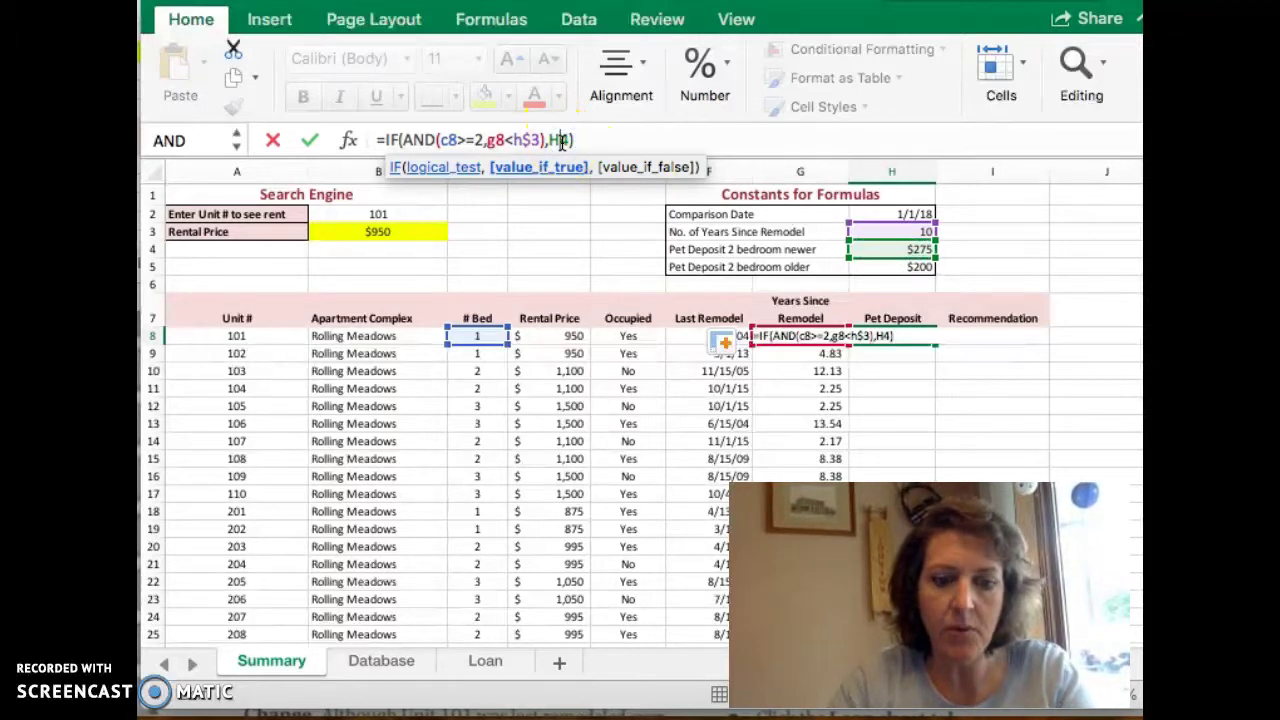
type("$")
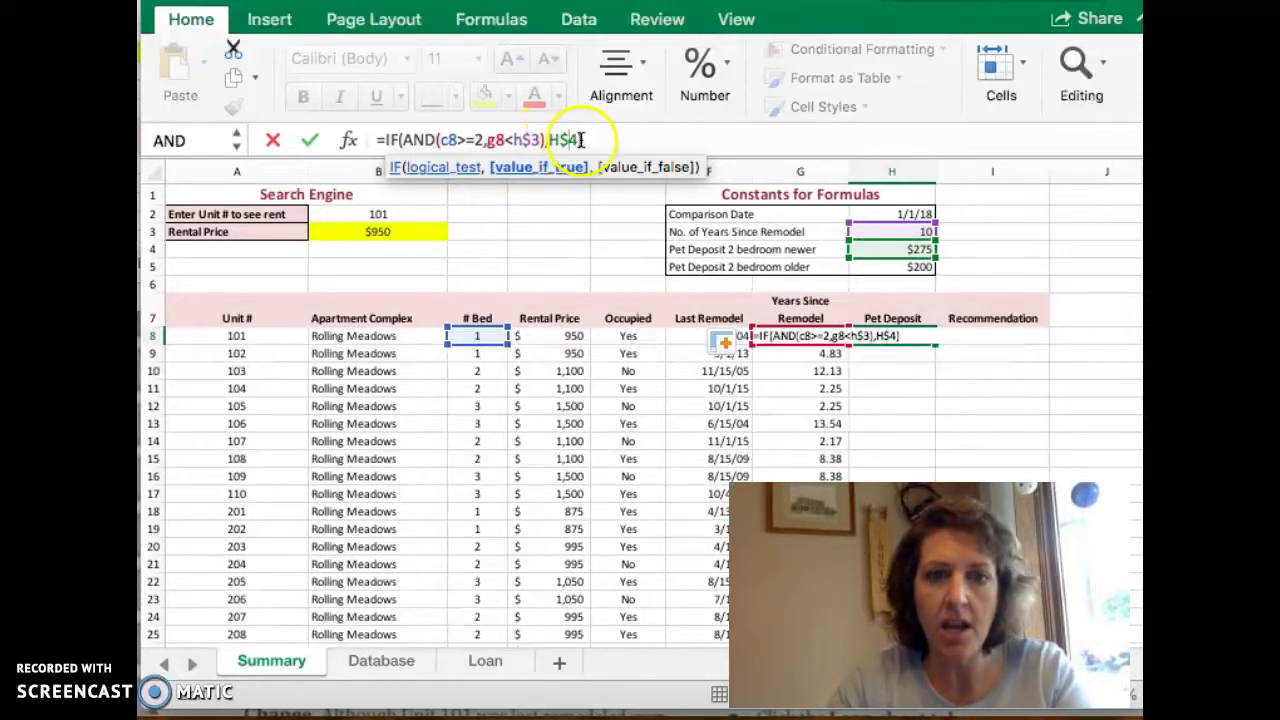
left_click(577, 140)
type(",")
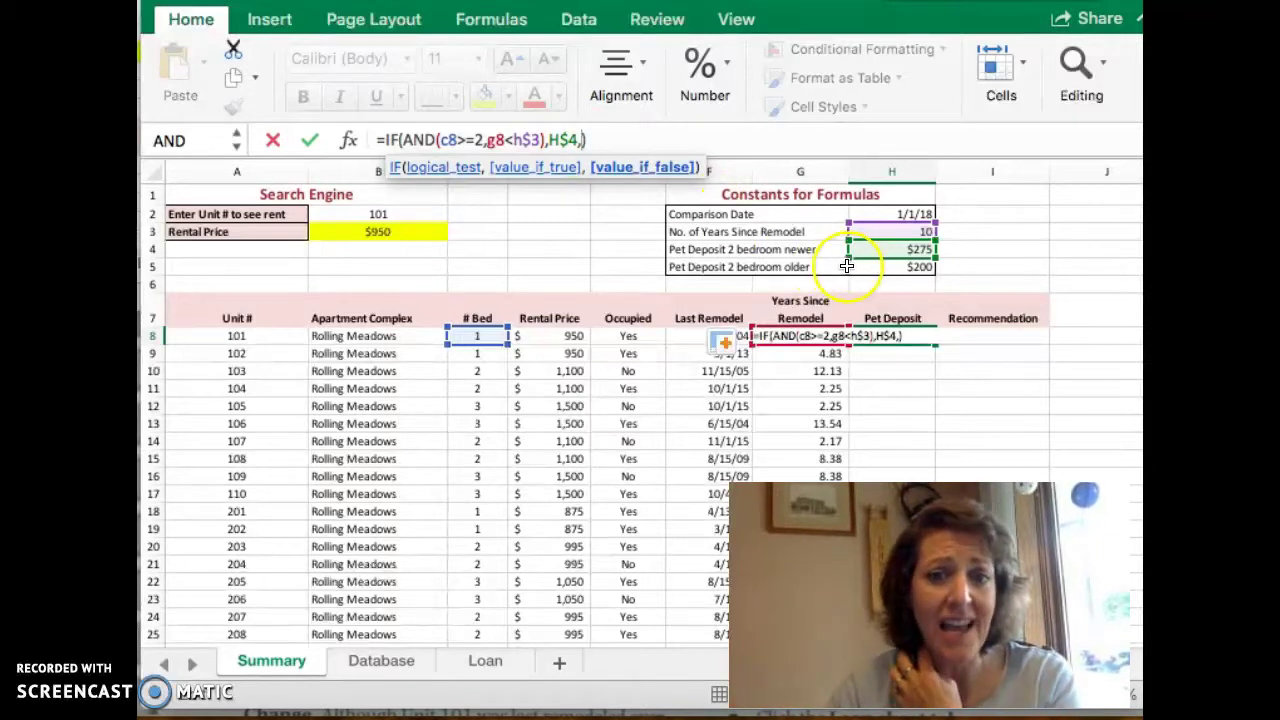
left_click(865, 267)
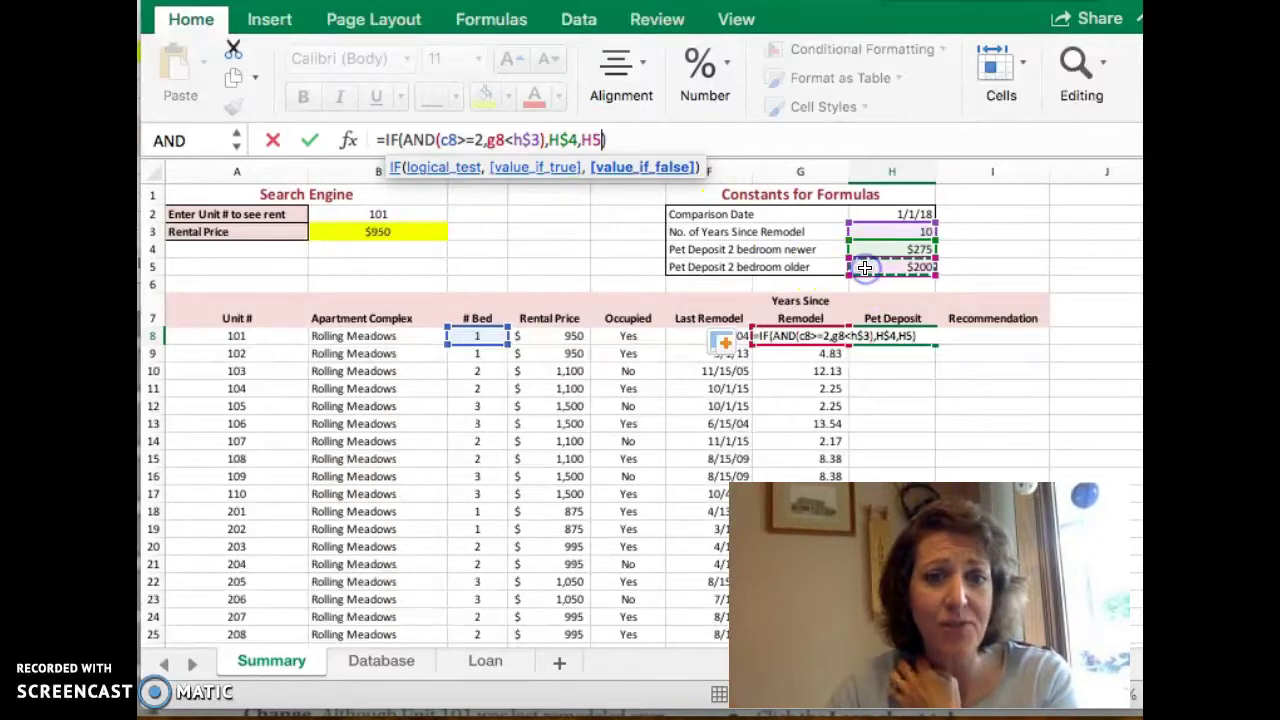
left_click(592, 140)
type("$")
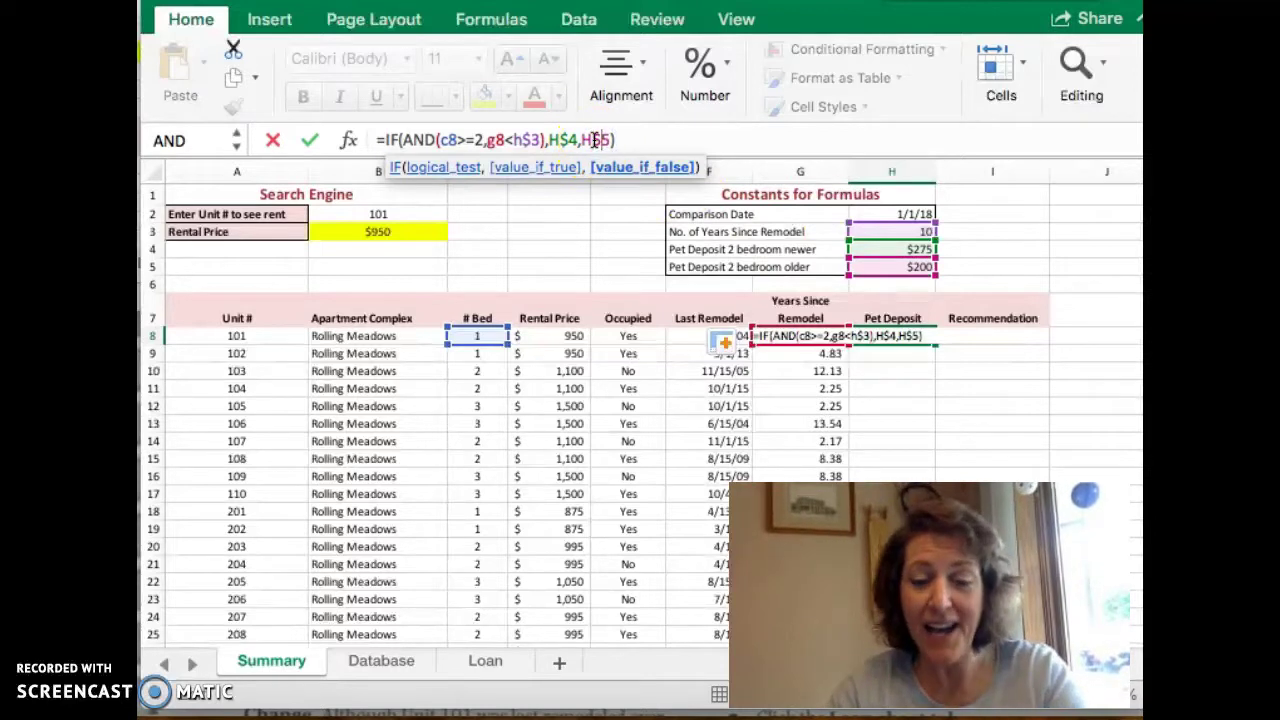
left_click(640, 141)
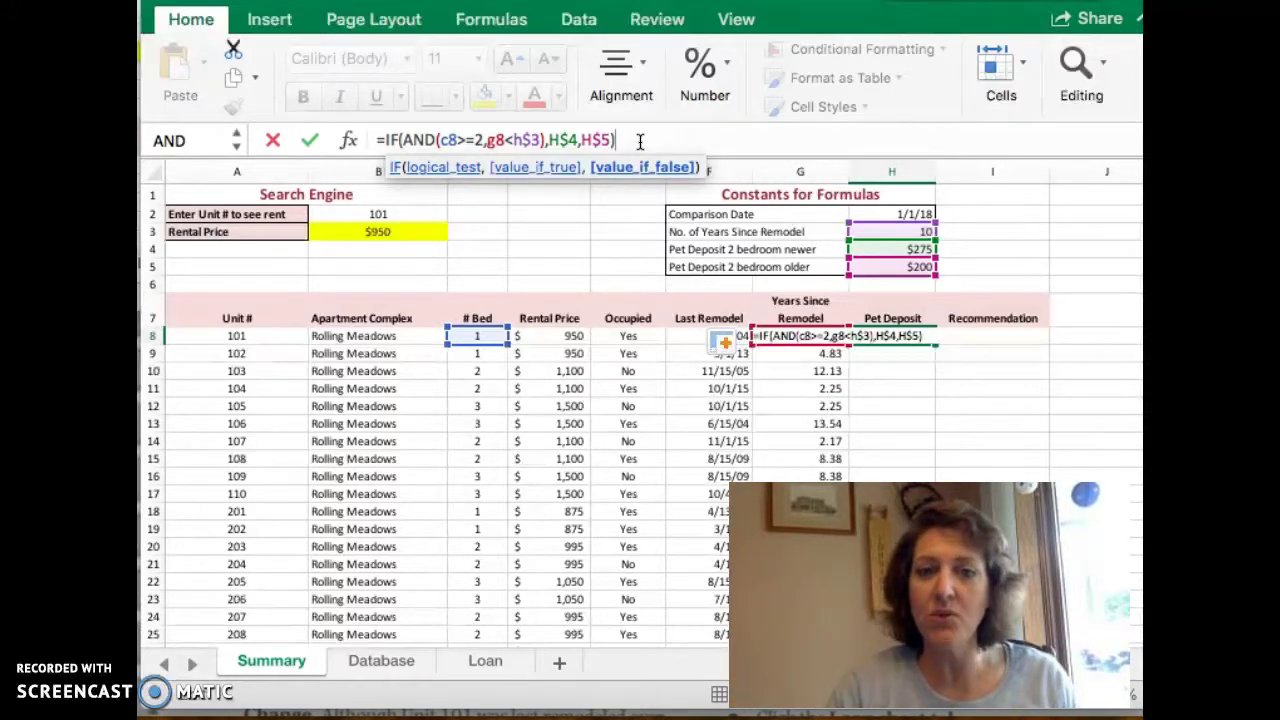
Commit H8's Pet Deposit formula and fill it down to row 25.
key("Return")
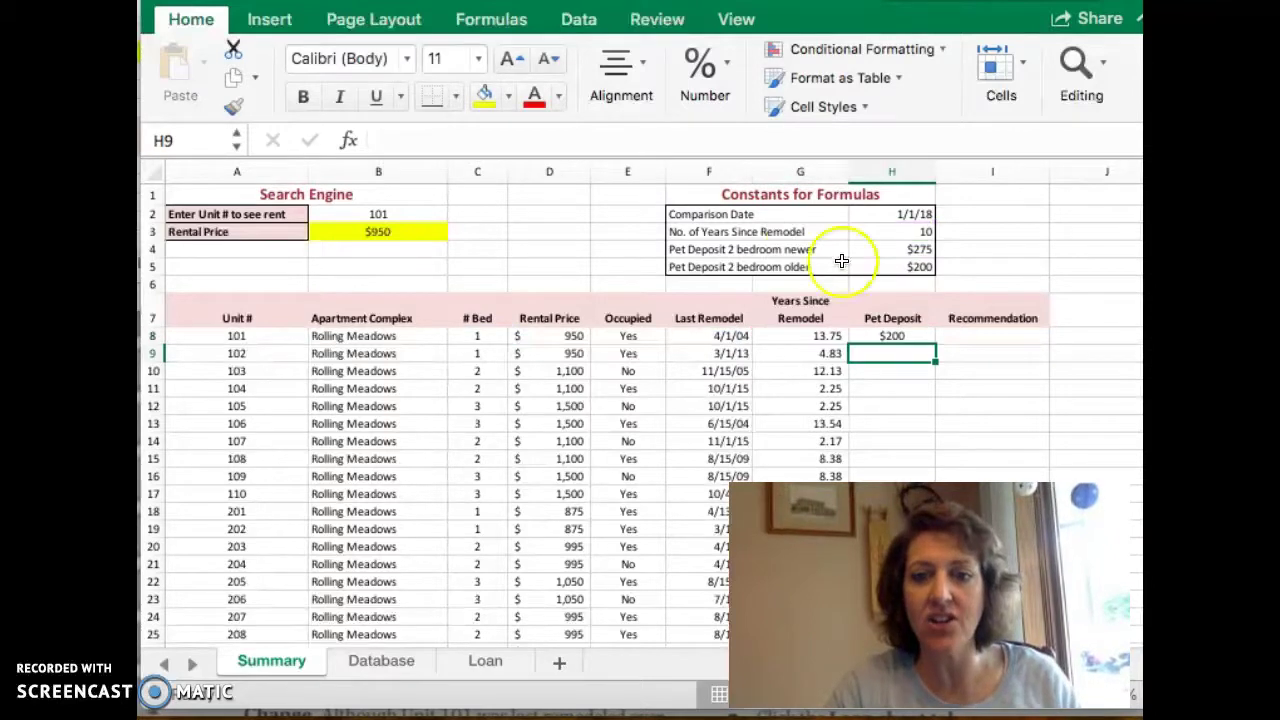
left_click(891, 333)
double_click(934, 347)
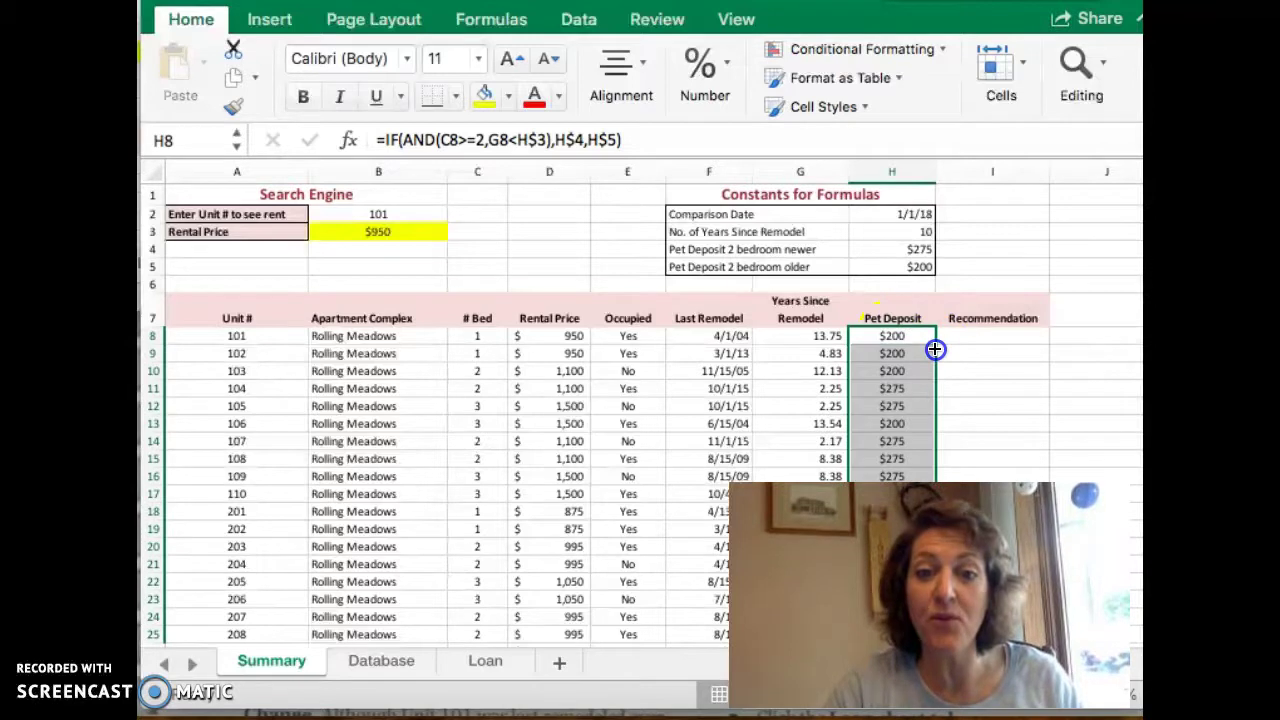